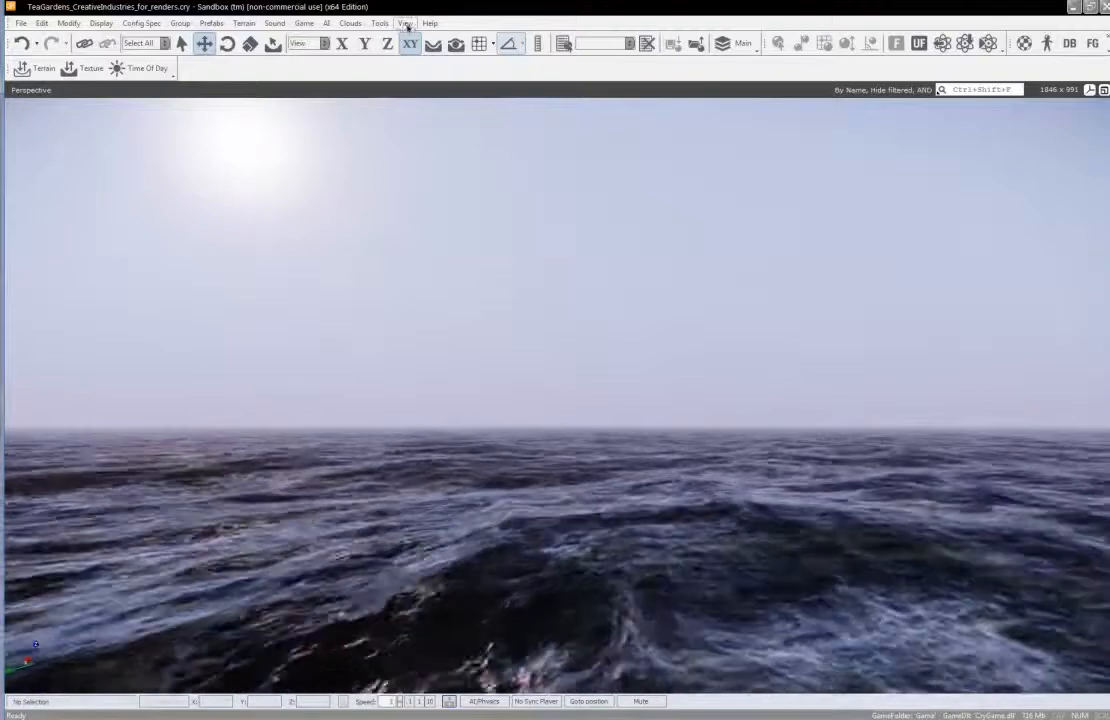
# Restore the editor's default layout so that the RollupBar and Console are shown
pyautogui.click(405, 23)
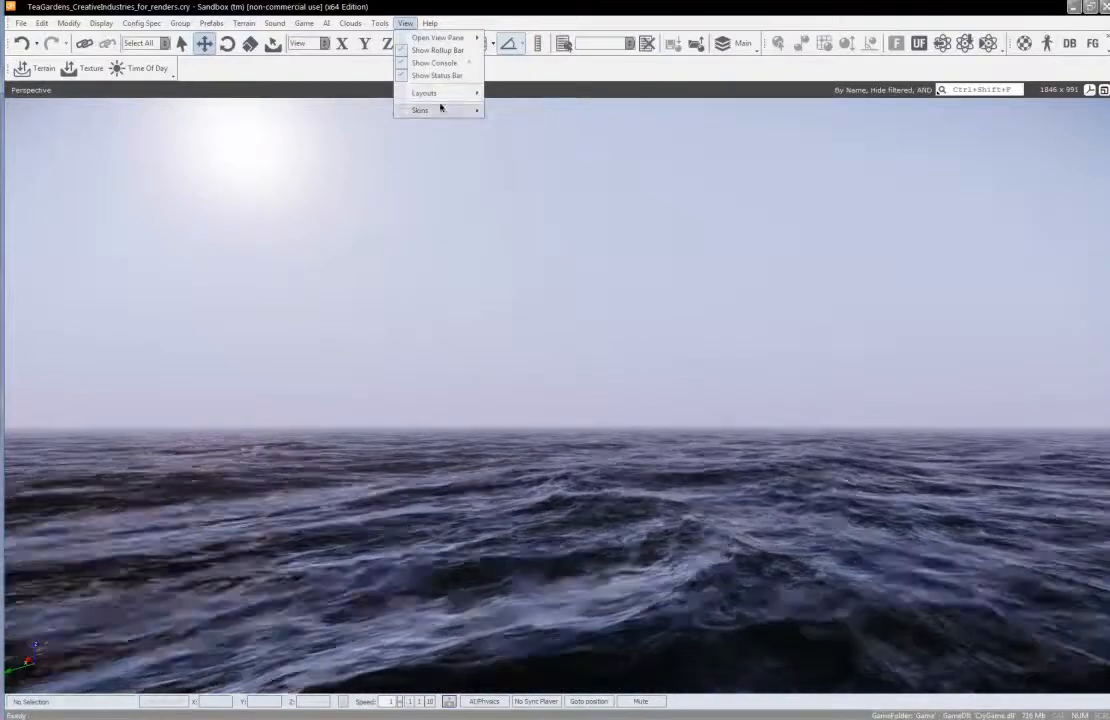
pyautogui.moveTo(458, 93)
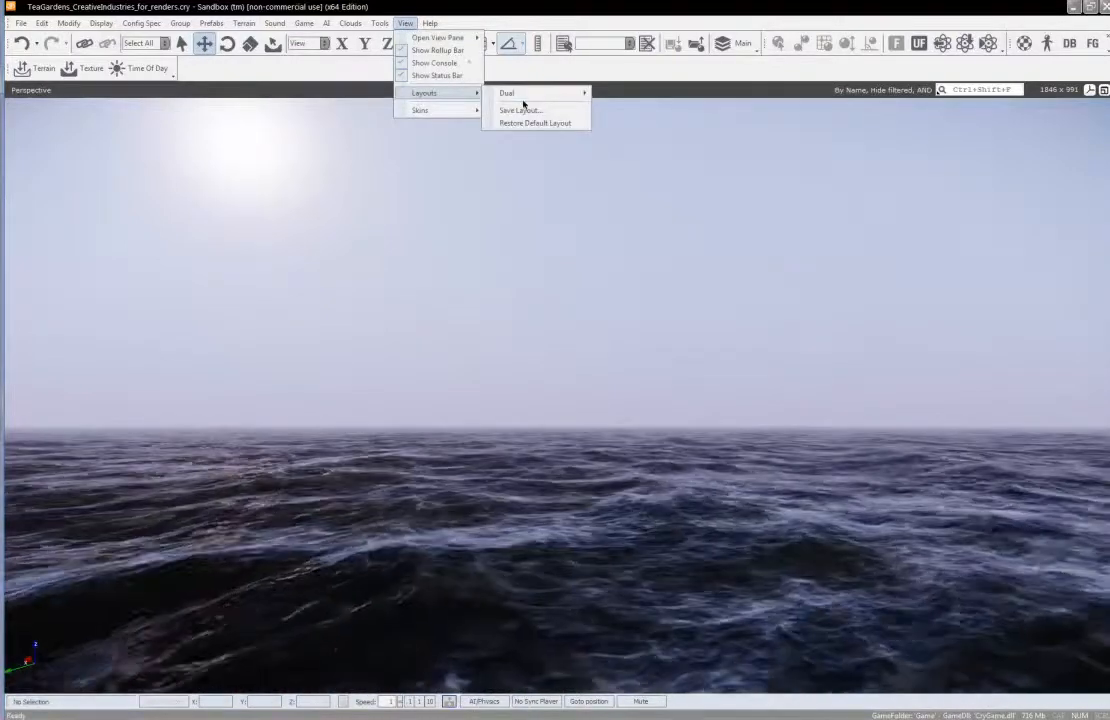
pyautogui.click(522, 124)
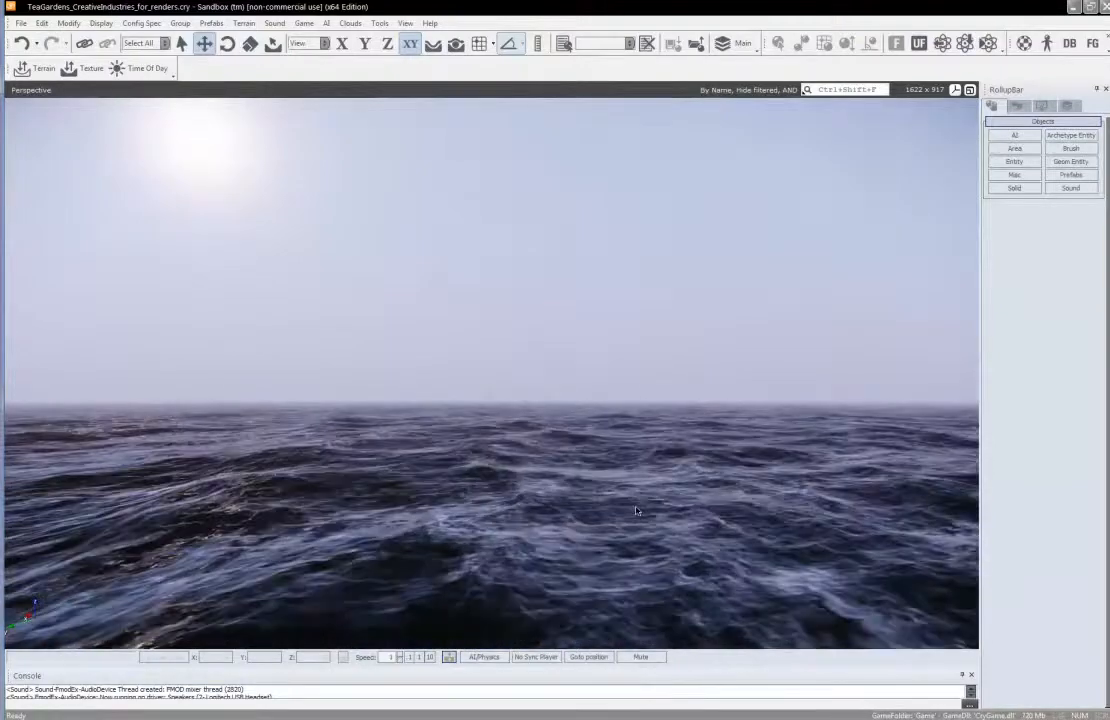
pyautogui.moveTo(649, 467); pyautogui.dragTo(485, 540, button='right')
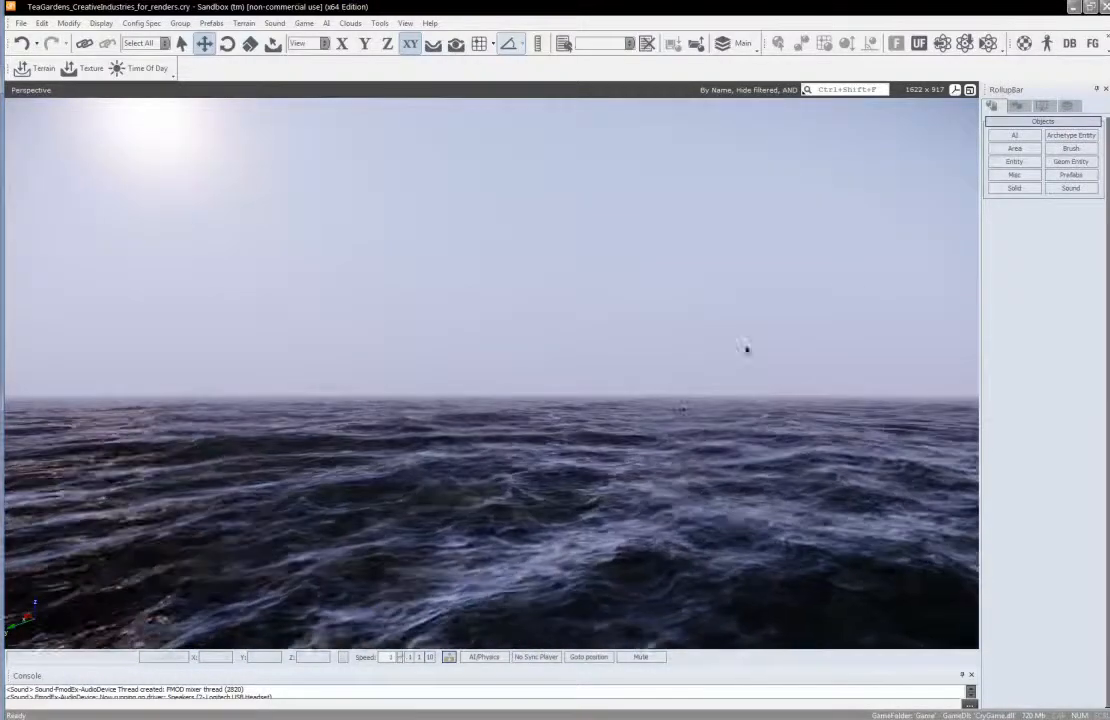
# Open the Modify Terrain brush settings, choose the Flatten brush and set its height to 20
pyautogui.click(1017, 106)
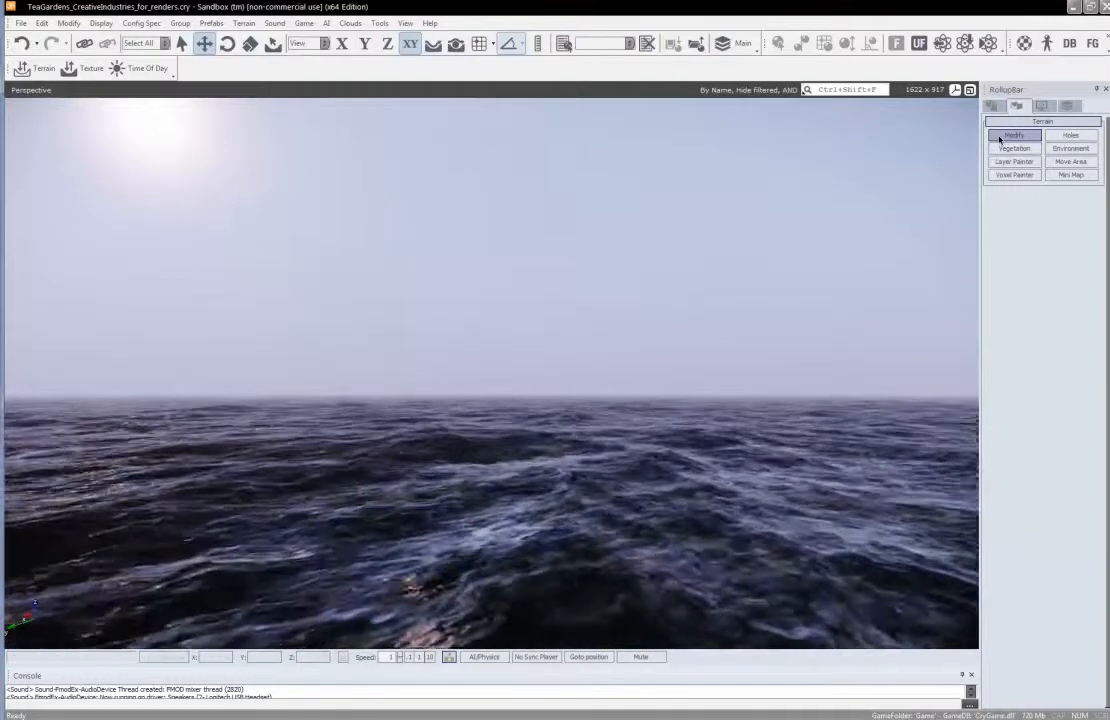
pyautogui.click(1001, 139)
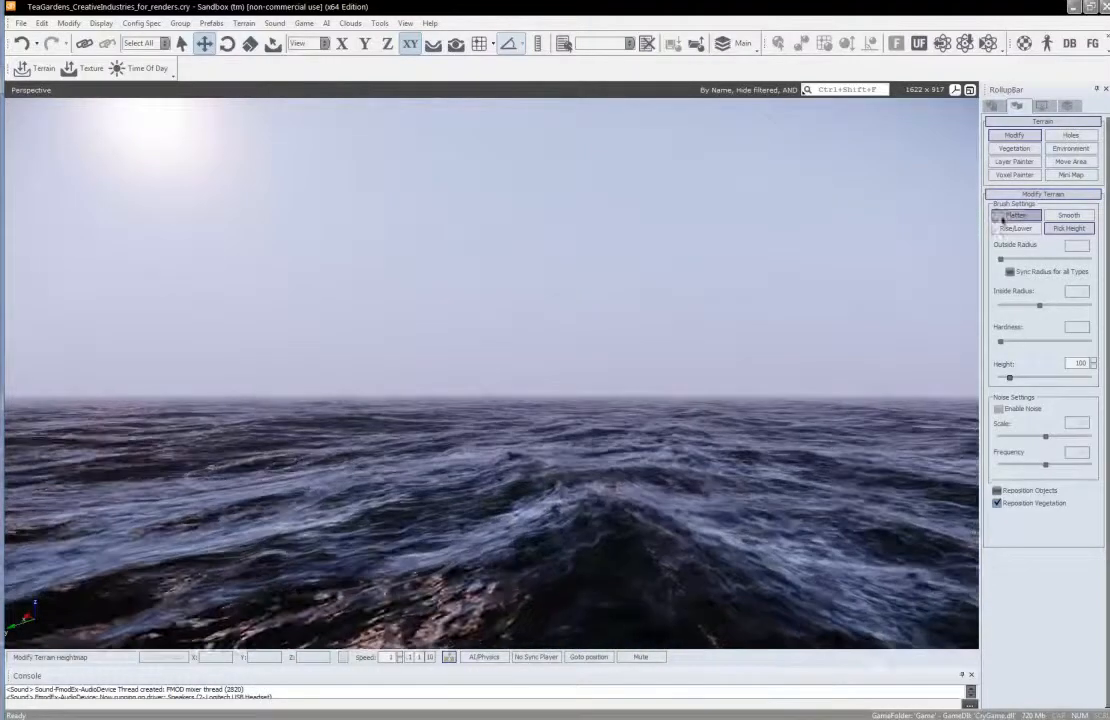
pyautogui.click(1069, 216)
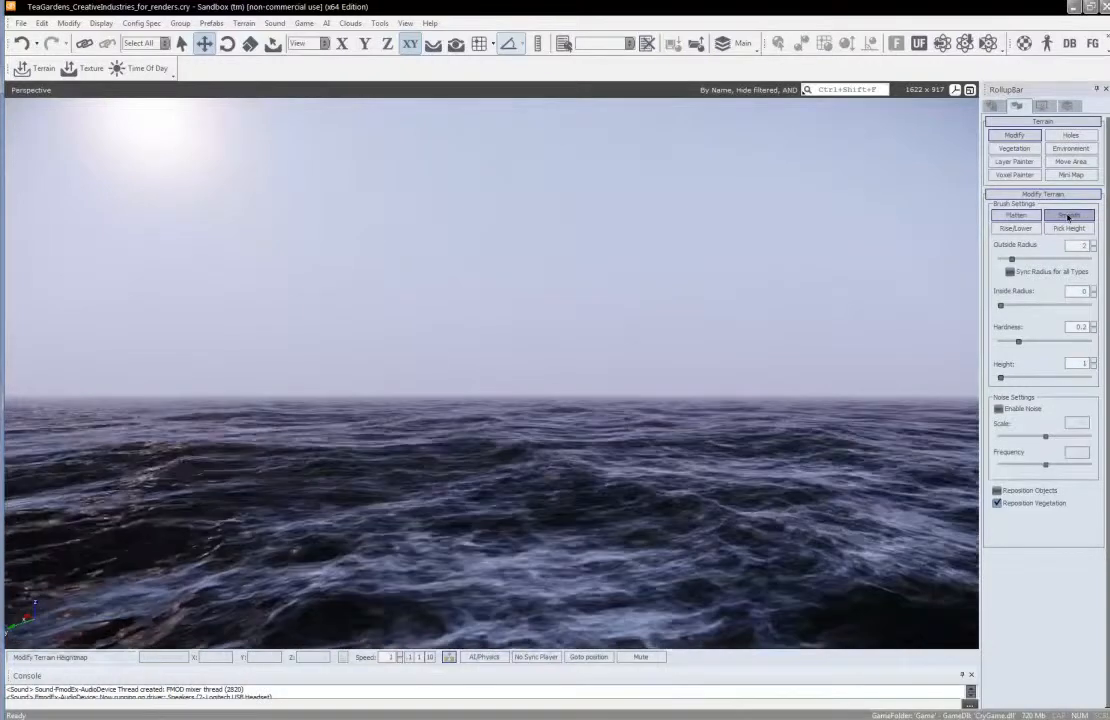
pyautogui.click(1009, 229)
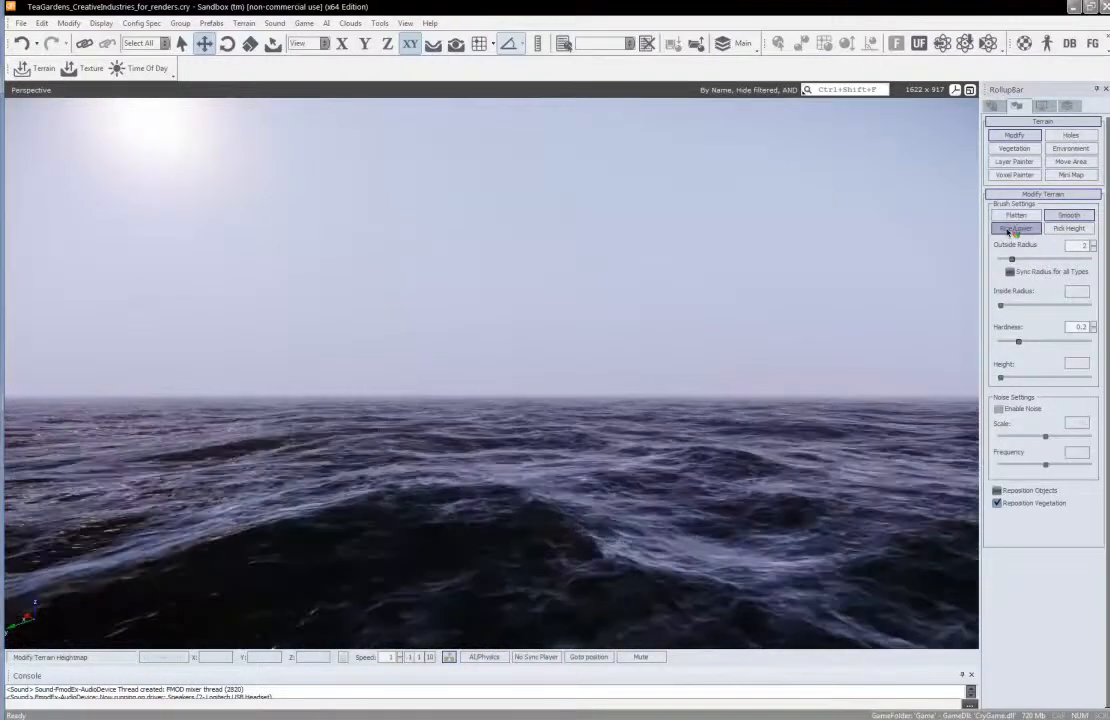
pyautogui.click(1062, 229)
pyautogui.click(1011, 230)
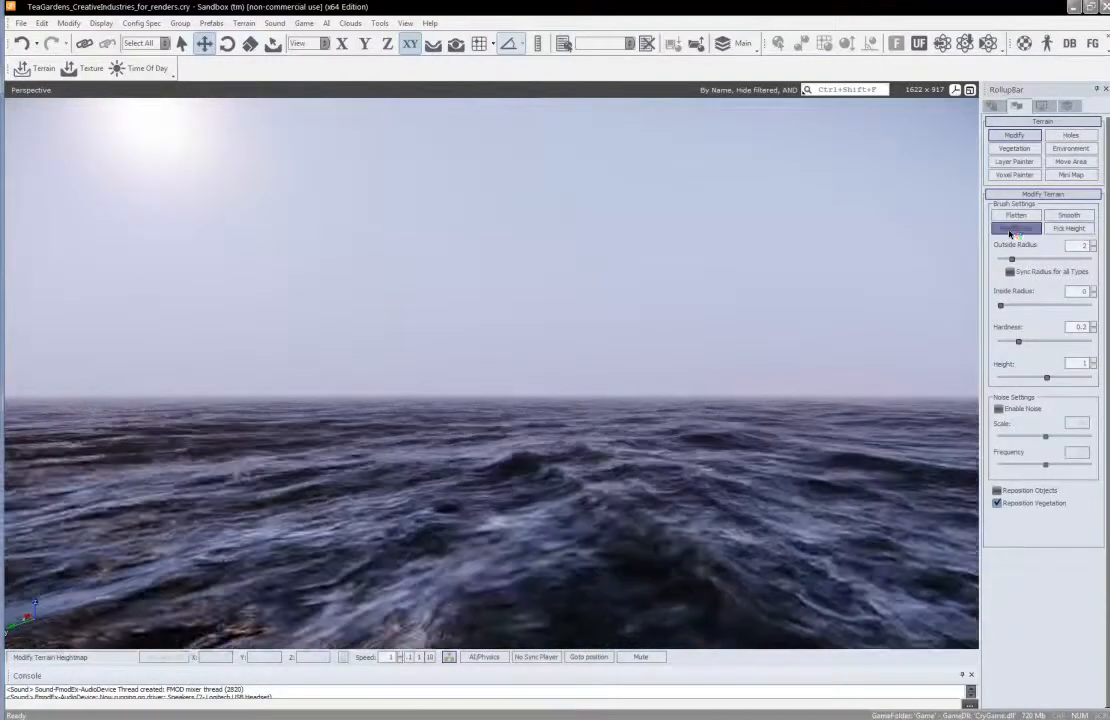
pyautogui.click(1020, 216)
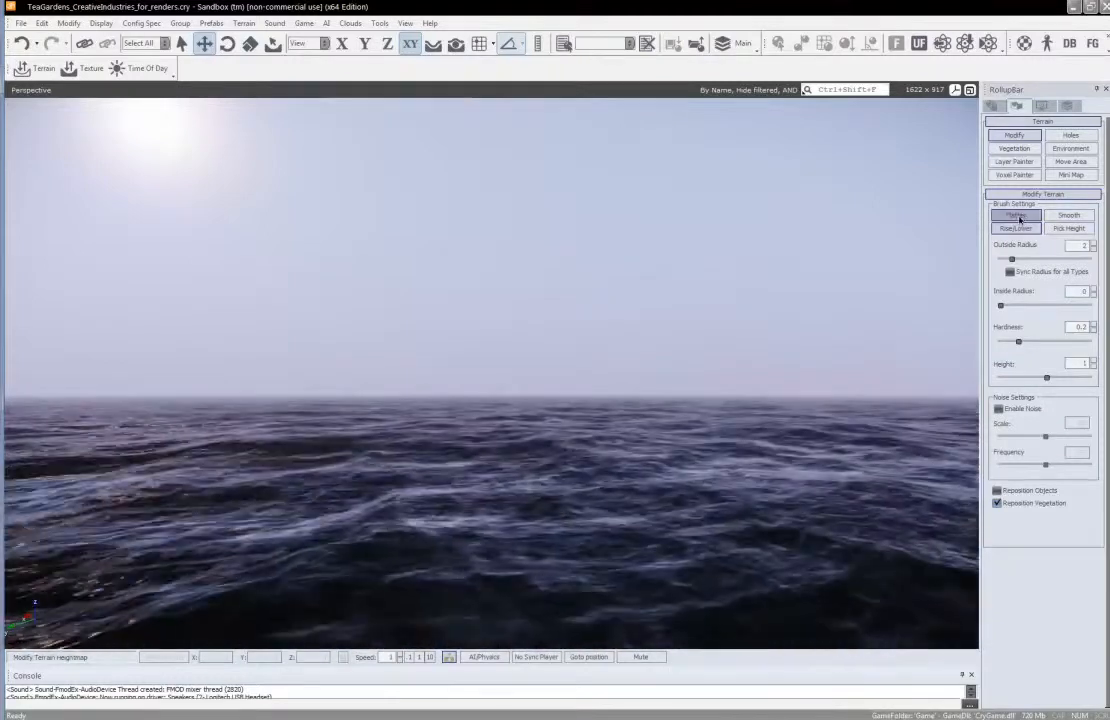
pyautogui.click(1020, 219)
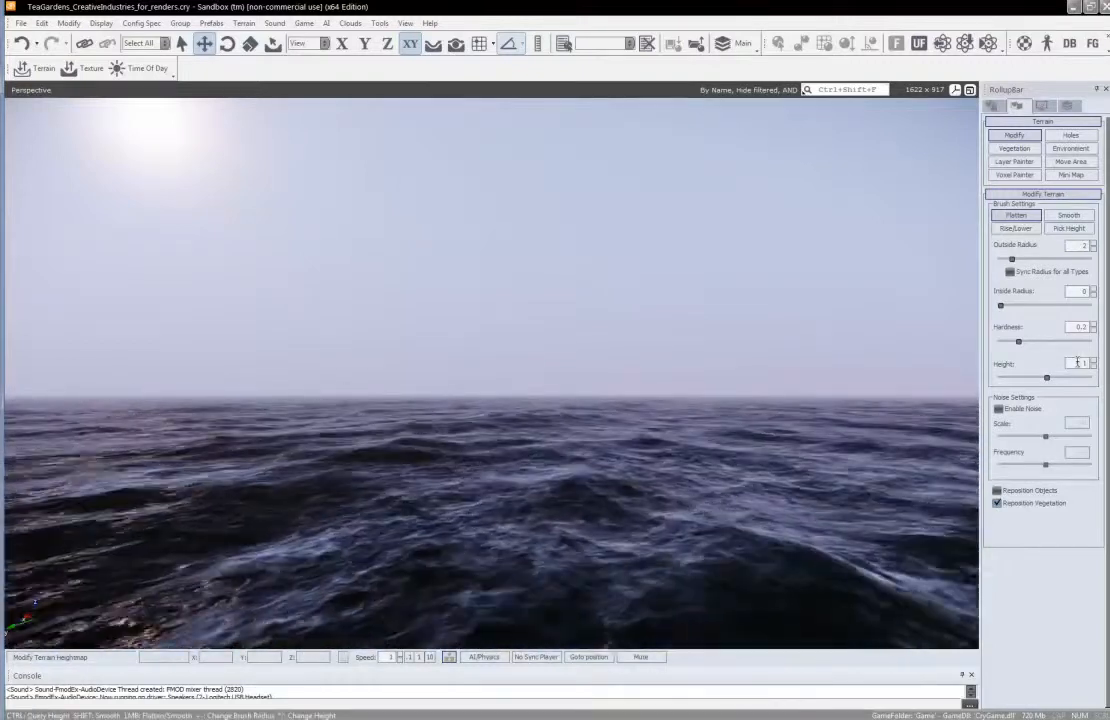
pyautogui.doubleClick(1077, 362)
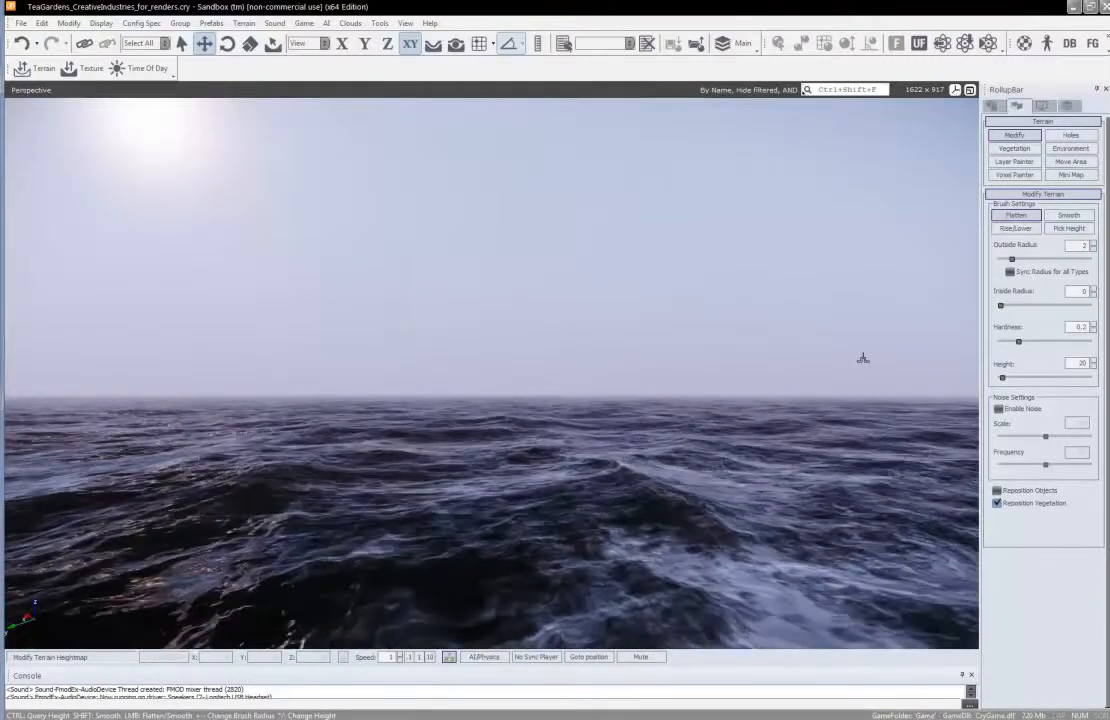
# Look around beneath the ocean surface to examine the submerged part of the level
pyautogui.moveTo(521, 450); pyautogui.dragTo(521, 453, button='middle')
pyautogui.moveTo(518, 460); pyautogui.dragTo(518, 461, button='right')
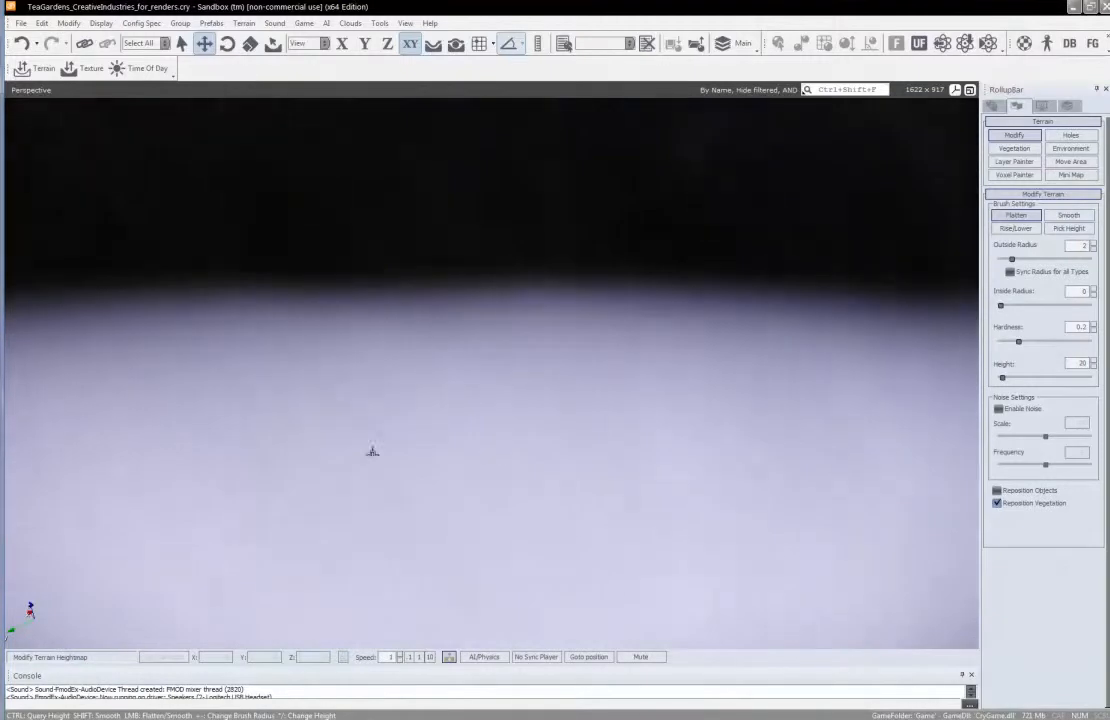
pyautogui.moveTo(576, 413); pyautogui.dragTo(575, 413, button='right')
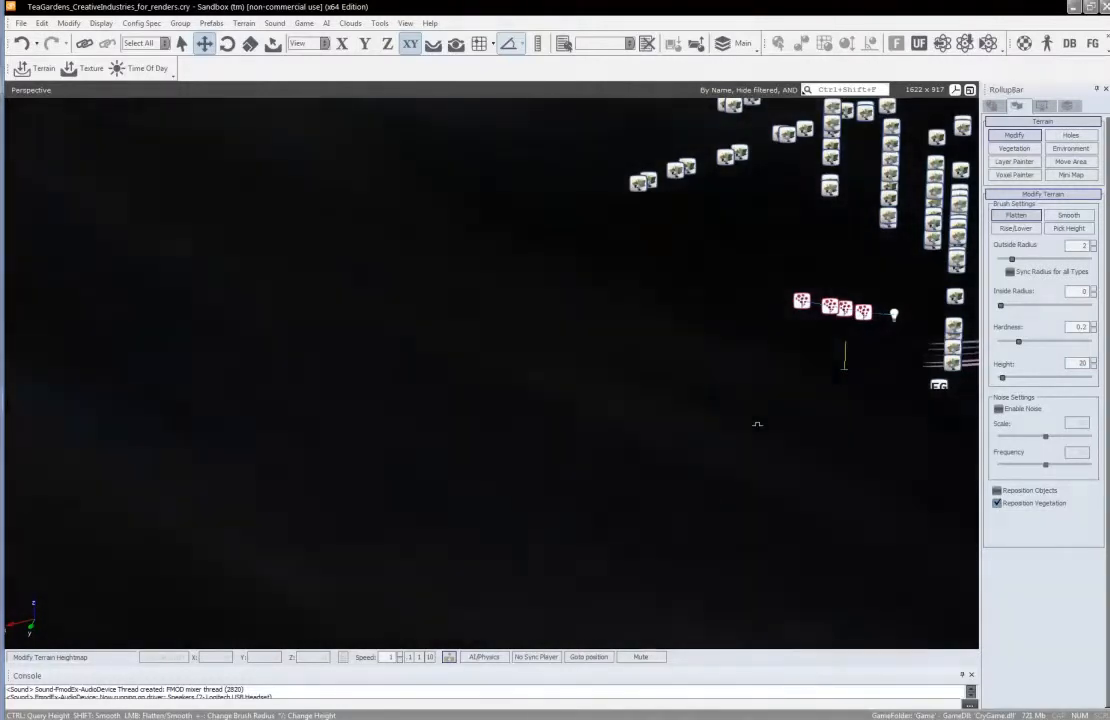
pyautogui.moveTo(757, 424); pyautogui.dragTo(758, 424, button='right')
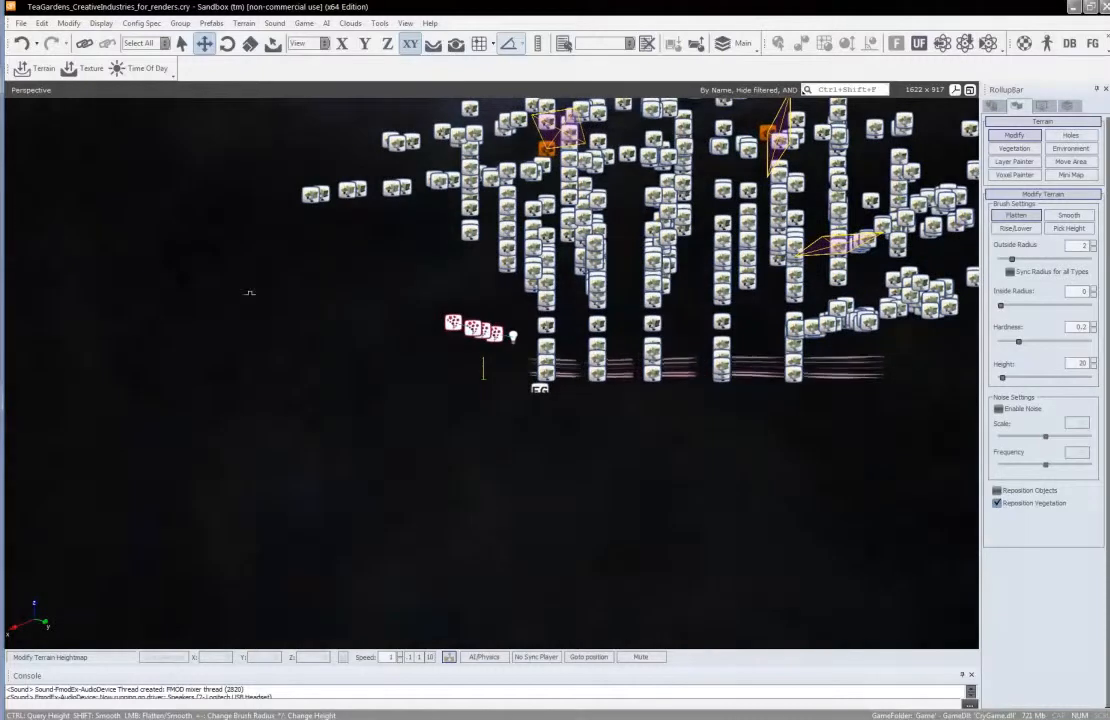
pyautogui.moveTo(555, 451); pyautogui.dragTo(561, 448, button='right')
pyautogui.press('w')
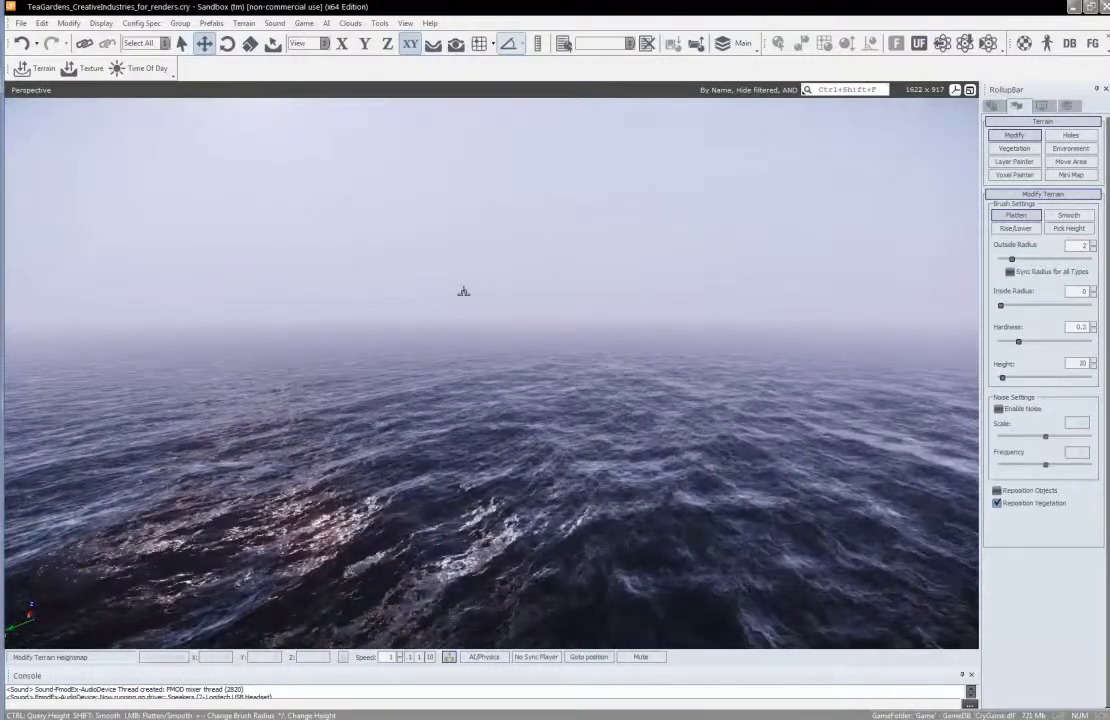
# Set the ocean level to -20 in the Terrain Editor and close the editor
pyautogui.click(240, 24)
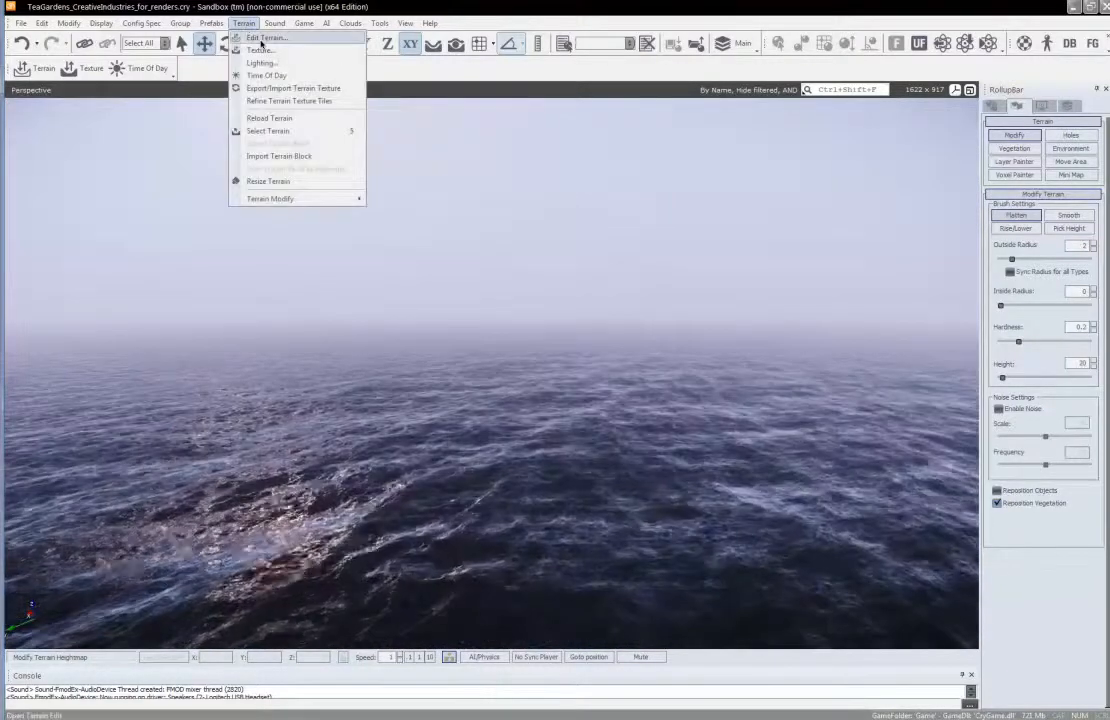
pyautogui.click(261, 42)
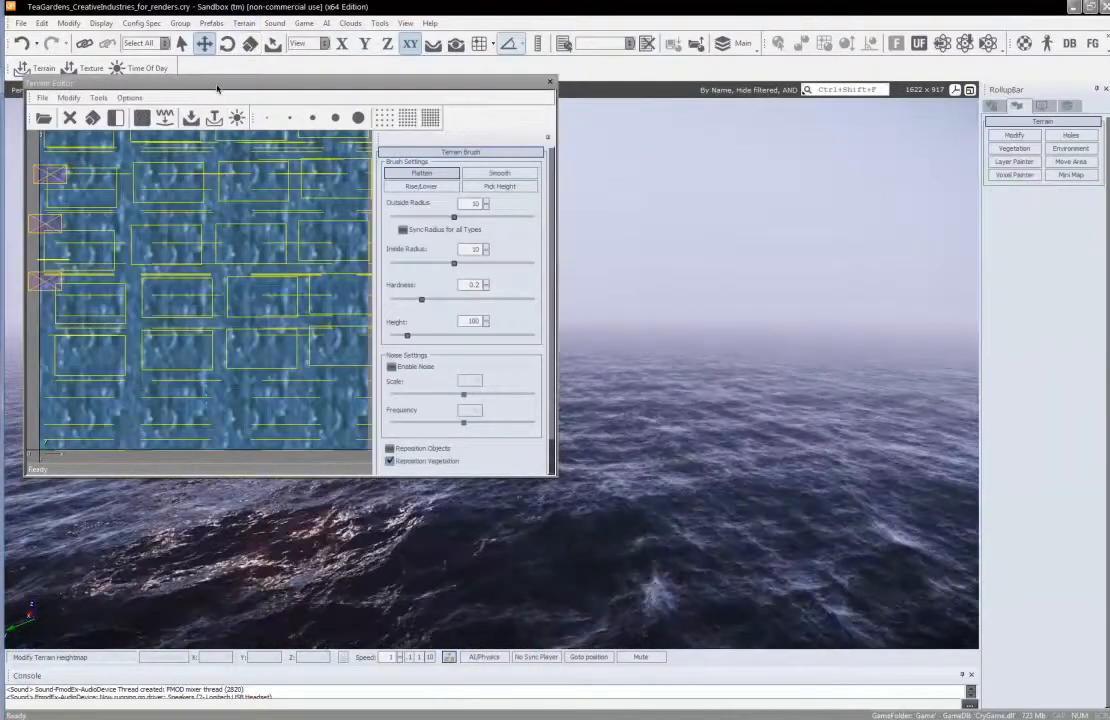
pyautogui.moveTo(217, 89); pyautogui.dragTo(357, 136)
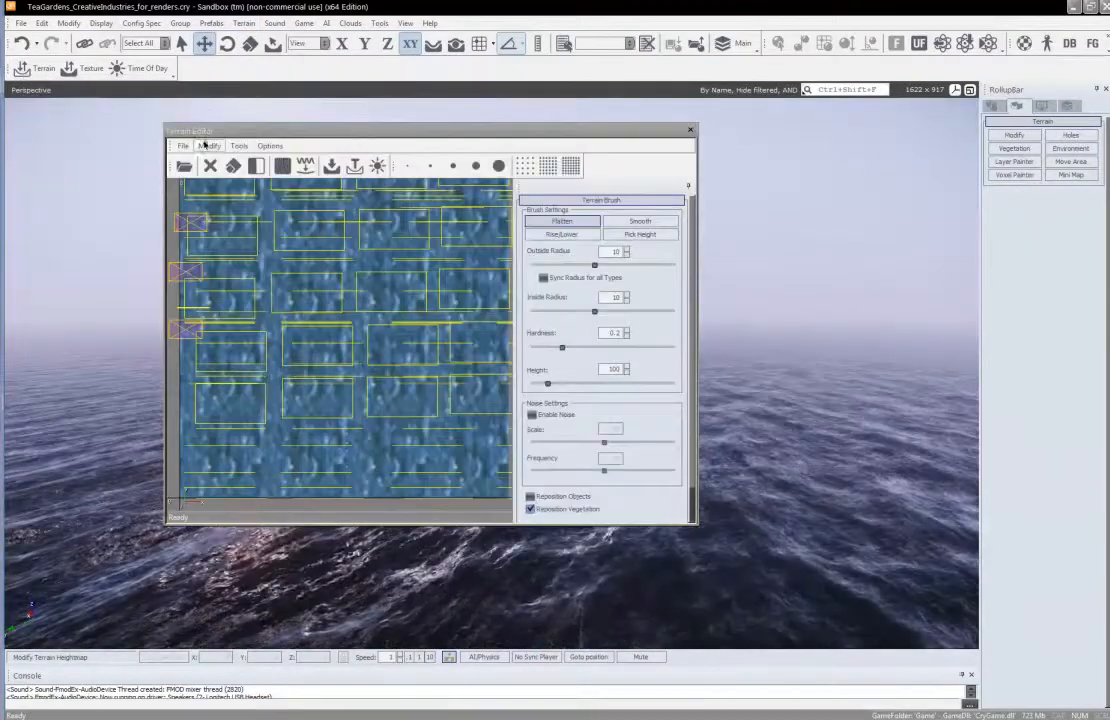
pyautogui.click(207, 145)
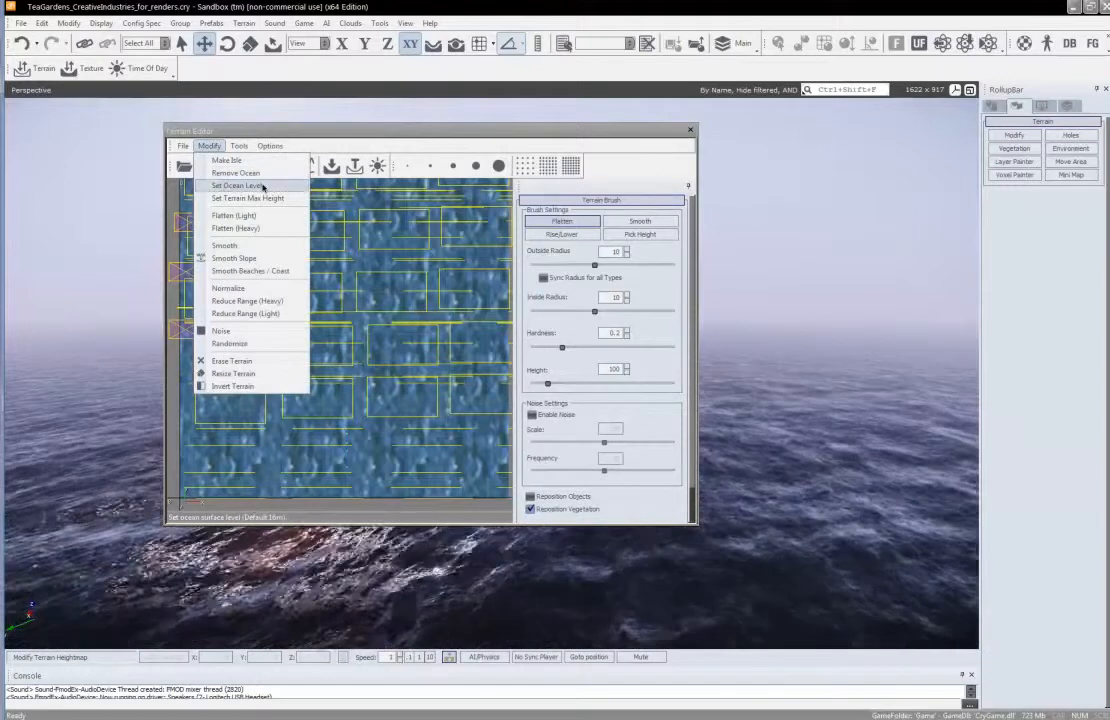
pyautogui.click(260, 186)
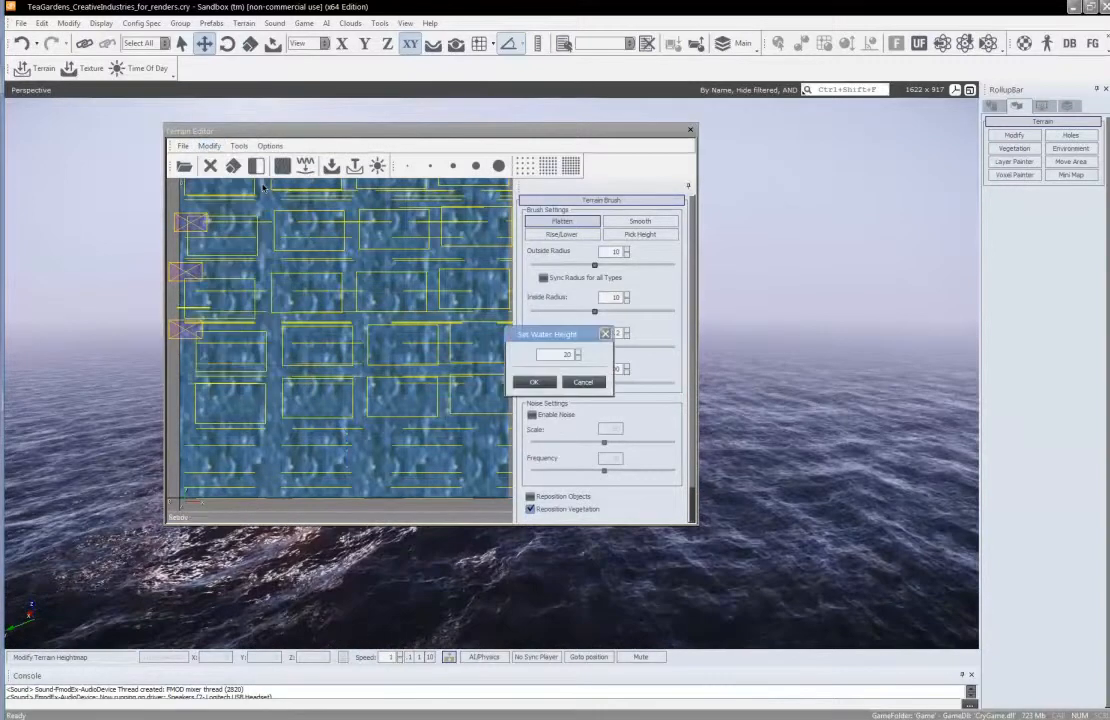
pyautogui.click(533, 383)
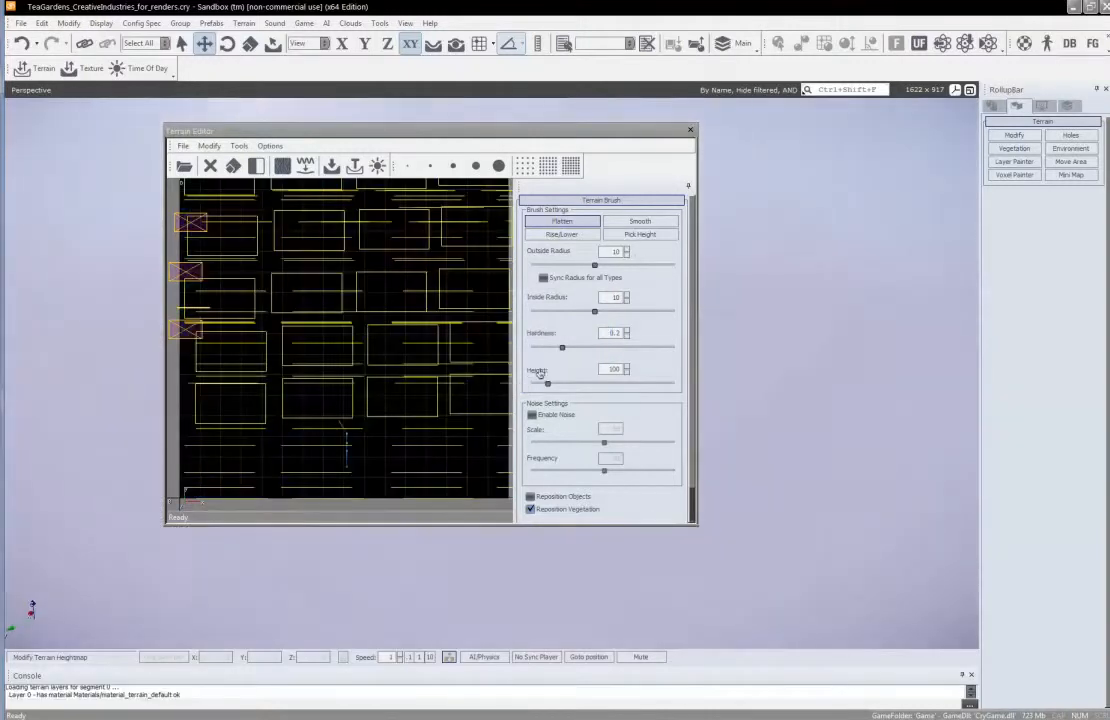
pyautogui.click(690, 132)
# Raise flat-topped plateaus on the bare terrain using the Flatten brush with height 20 and both radii at 10
pyautogui.moveTo(486, 343)
pyautogui.mouseDown(button='right')
pyautogui.moveTo(476, 343)
pyautogui.moveTo(486, 343)
pyautogui.mouseUp(button='right')
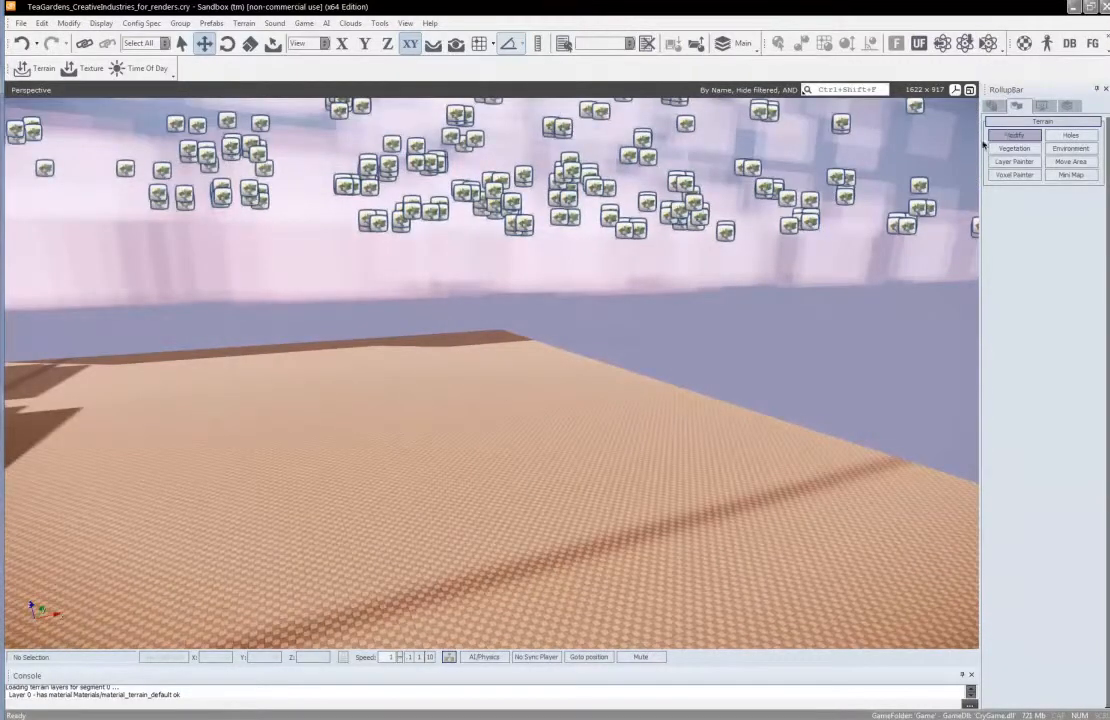
pyautogui.click(1017, 216)
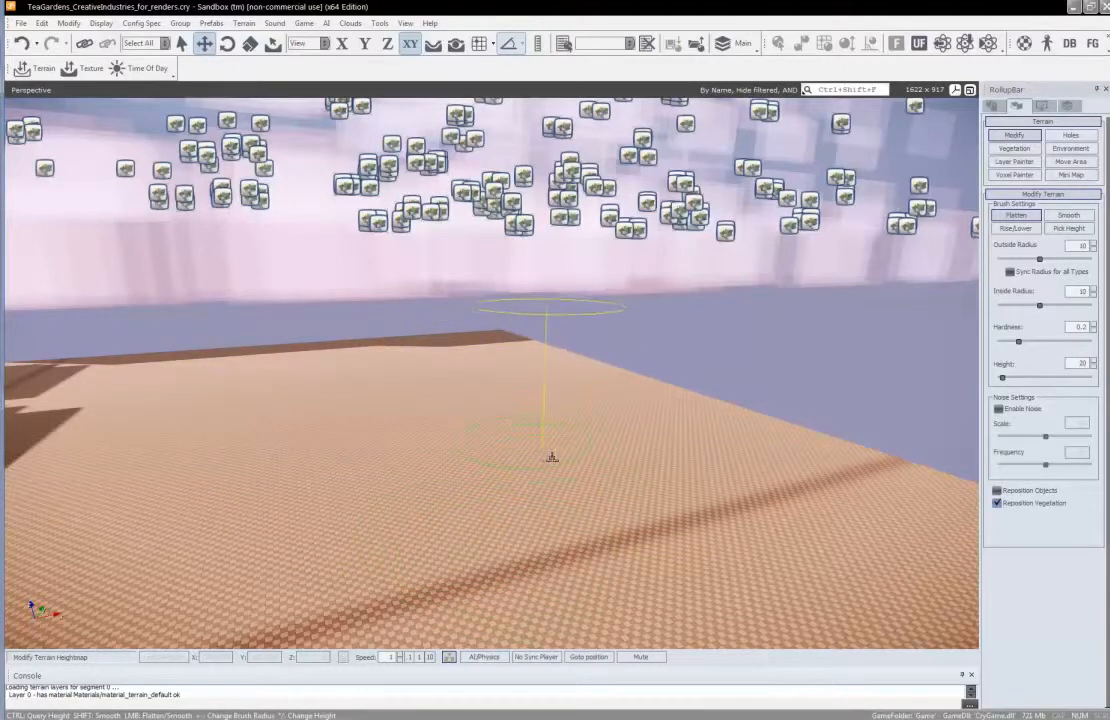
pyautogui.moveTo(548, 461)
pyautogui.mouseDown()
pyautogui.moveTo(555, 424)
pyautogui.moveTo(535, 374)
pyautogui.moveTo(521, 368)
pyautogui.moveTo(458, 409)
pyautogui.moveTo(523, 405)
pyautogui.mouseUp()
pyautogui.moveTo(523, 405); pyautogui.dragTo(523, 405, button='right')
pyautogui.press('s')
pyautogui.press('a')
pyautogui.press('a')
pyautogui.press('s')
pyautogui.moveTo(523, 405)
pyautogui.mouseDown()
pyautogui.moveTo(455, 350)
pyautogui.moveTo(434, 347)
pyautogui.moveTo(385, 400)
pyautogui.moveTo(285, 361)
pyautogui.moveTo(140, 400)
pyautogui.moveTo(110, 440)
pyautogui.moveTo(250, 400)
pyautogui.moveTo(349, 407)
pyautogui.moveTo(200, 430)
pyautogui.moveTo(260, 435)
pyautogui.moveTo(417, 380)
pyautogui.mouseUp()
pyautogui.moveTo(439, 403); pyautogui.dragTo(446, 403, button='right')
pyautogui.press('w')
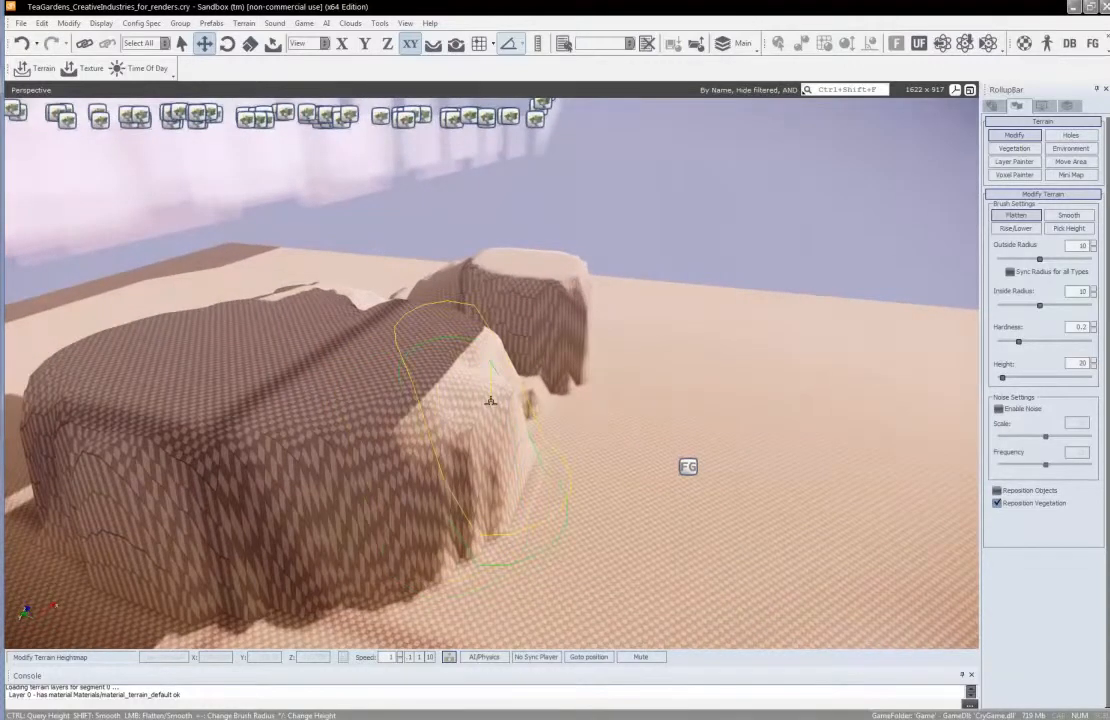
pyautogui.moveTo(490, 401); pyautogui.dragTo(577, 352)
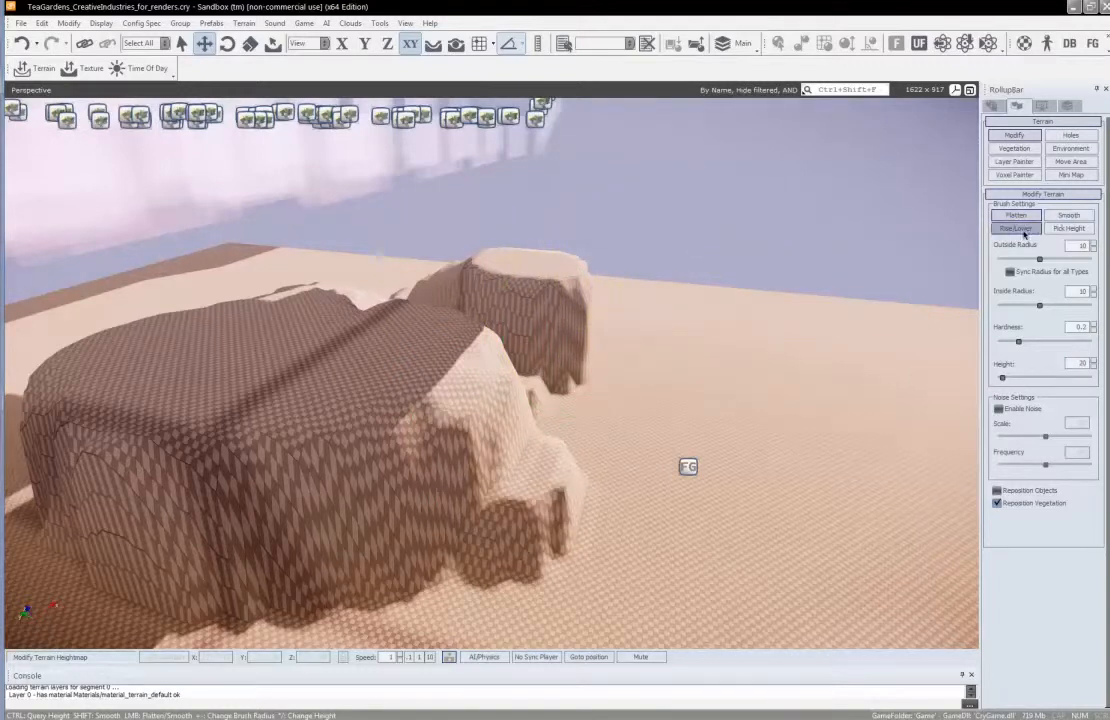
# Sculpt sharp peaks along the large plateau with the Rise/Lower brush at height 18 and outside radius 2
pyautogui.click(1015, 228)
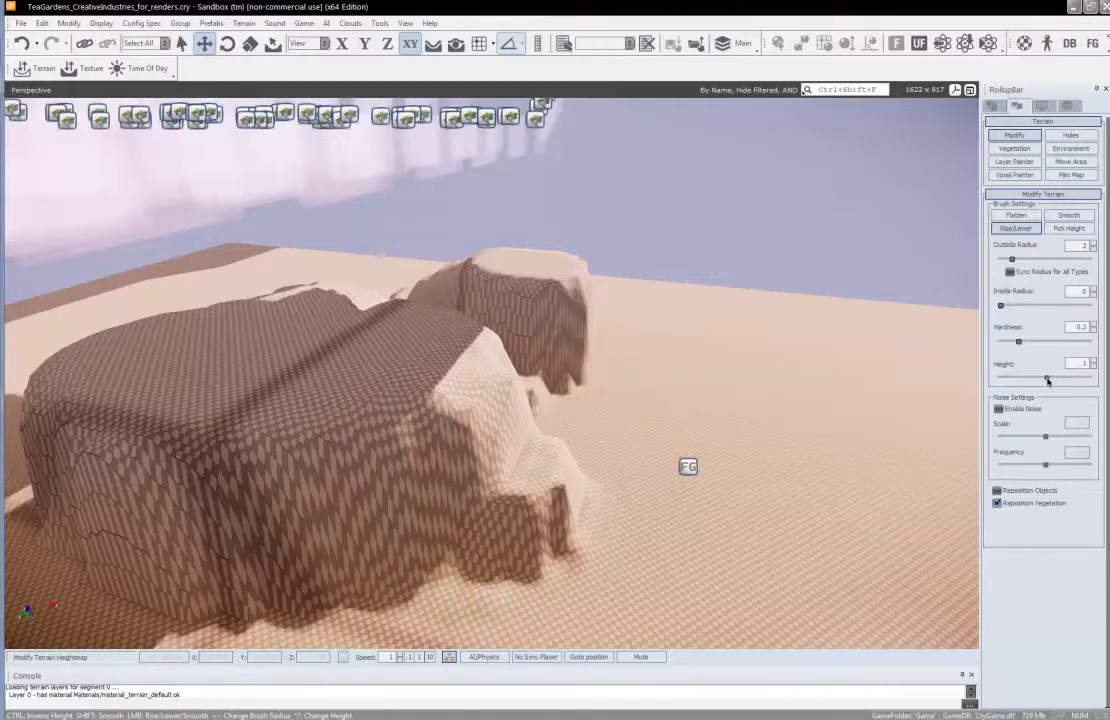
pyautogui.moveTo(1048, 379); pyautogui.dragTo(1063, 379)
pyautogui.moveTo(580, 496)
pyautogui.mouseDown()
pyautogui.moveTo(400, 460)
pyautogui.moveTo(381, 513)
pyautogui.moveTo(532, 436)
pyautogui.moveTo(267, 372)
pyautogui.moveTo(285, 340)
pyautogui.moveTo(330, 385)
pyautogui.moveTo(290, 525)
pyautogui.moveTo(476, 519)
pyautogui.moveTo(586, 538)
pyautogui.mouseUp()
pyautogui.press('s')
pyautogui.moveTo(586, 538)
pyautogui.mouseDown(button='right')
pyautogui.moveTo(577, 552)
pyautogui.moveTo(589, 502)
pyautogui.mouseUp(button='right')
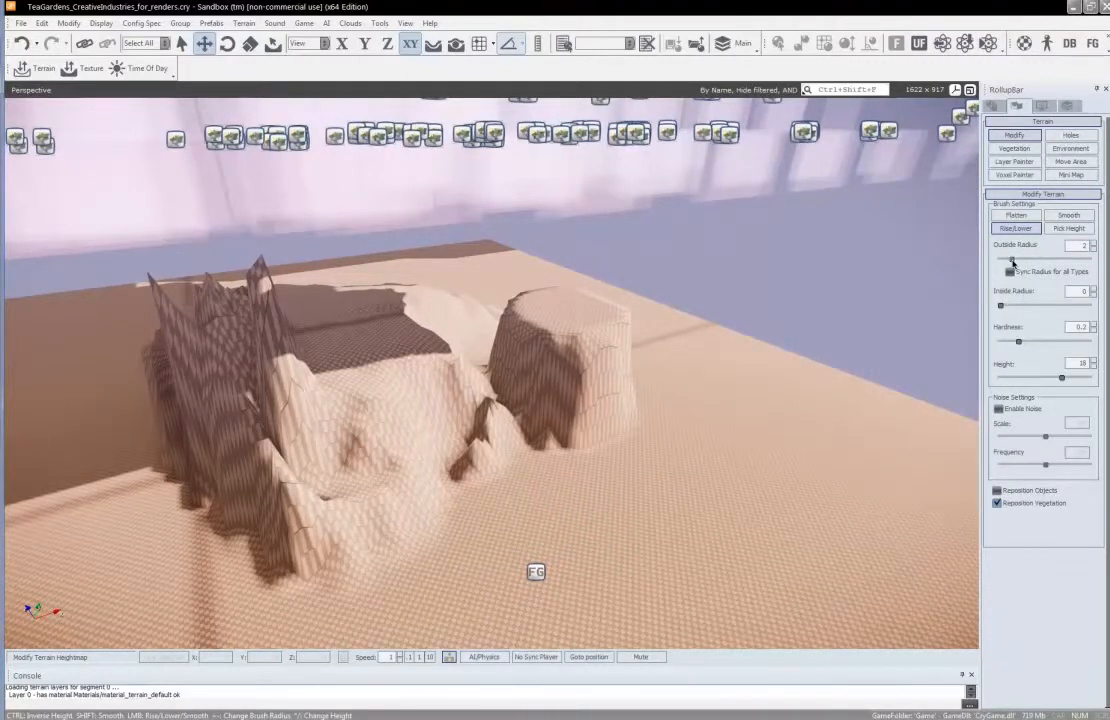
# Try raising the surrounding ground with the Rise/Lower brush at an outside radius of 199.52, and undo those strokes
pyautogui.moveTo(1091, 261); pyautogui.dragTo(1103, 264)
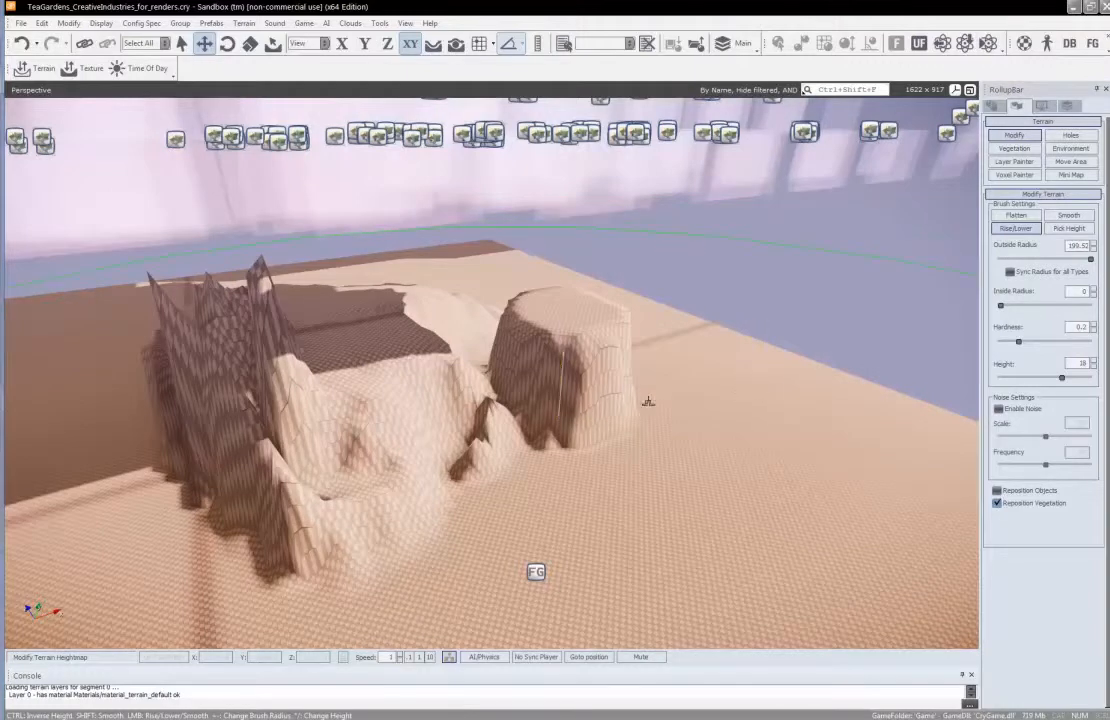
pyautogui.moveTo(562, 416); pyautogui.dragTo(664, 402, button='right')
pyautogui.click(586, 313)
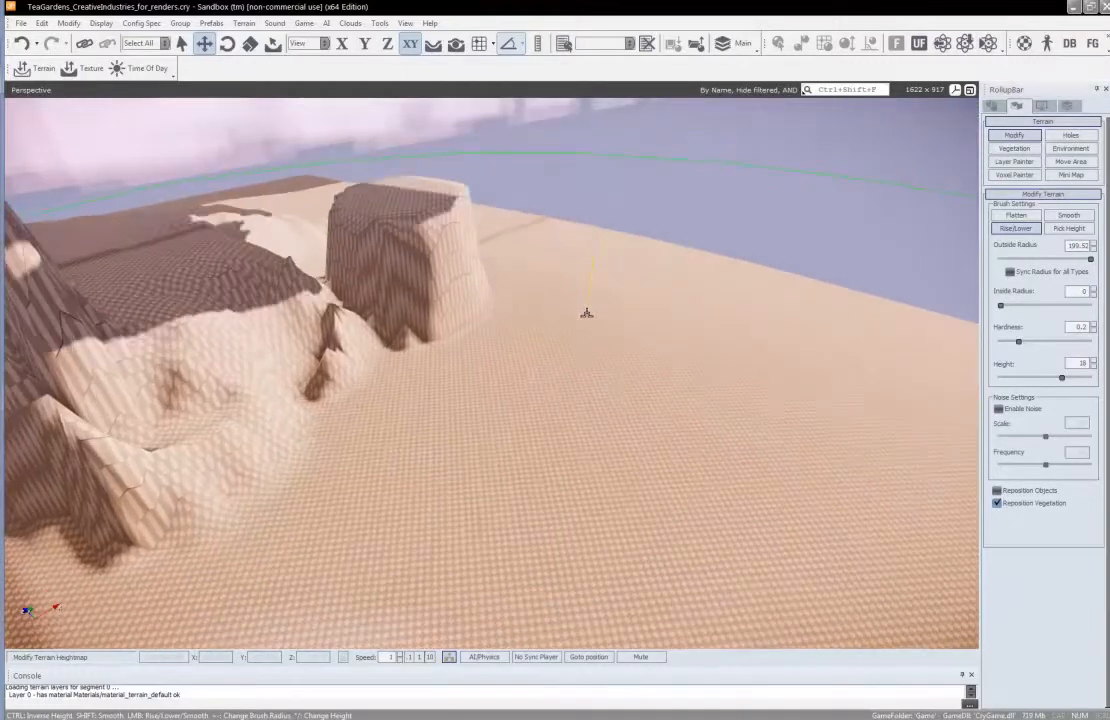
pyautogui.moveTo(586, 313)
pyautogui.mouseDown()
pyautogui.moveTo(472, 313)
pyautogui.moveTo(529, 322)
pyautogui.mouseUp()
pyautogui.press('s')
pyautogui.moveTo(557, 331); pyautogui.dragTo(414, 381, button='right')
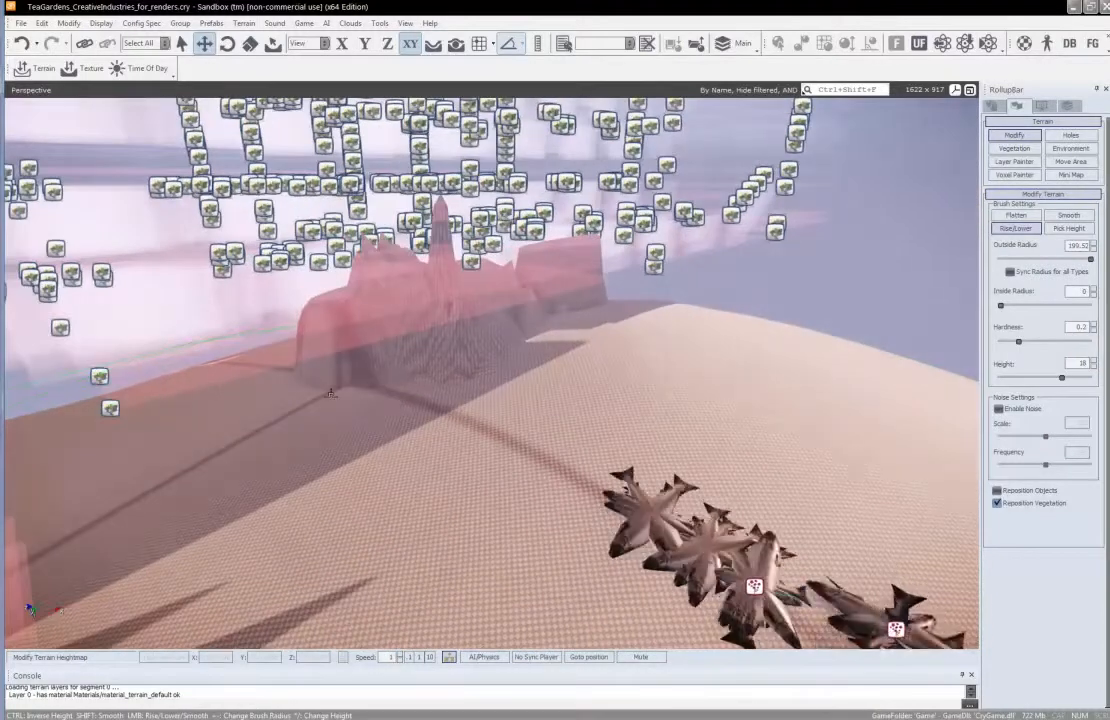
pyautogui.press('w')
pyautogui.moveTo(488, 357); pyautogui.dragTo(489, 356, button='right')
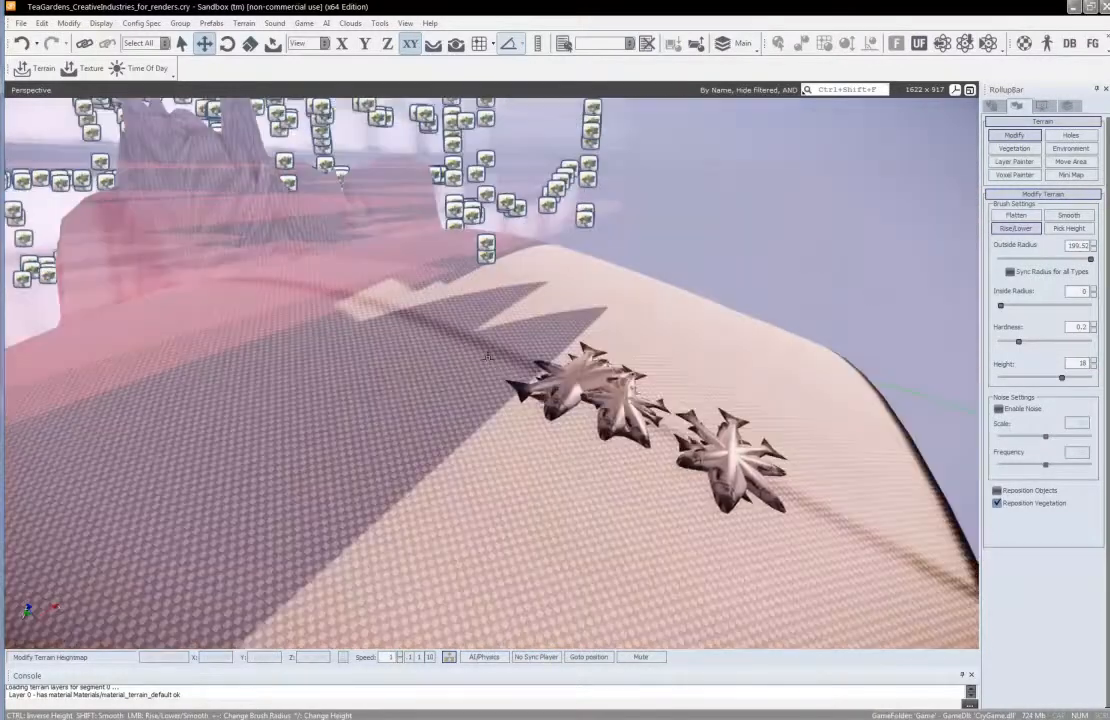
pyautogui.hotkey('ctrl', 'z')
pyautogui.hotkey('ctrl', 'z')
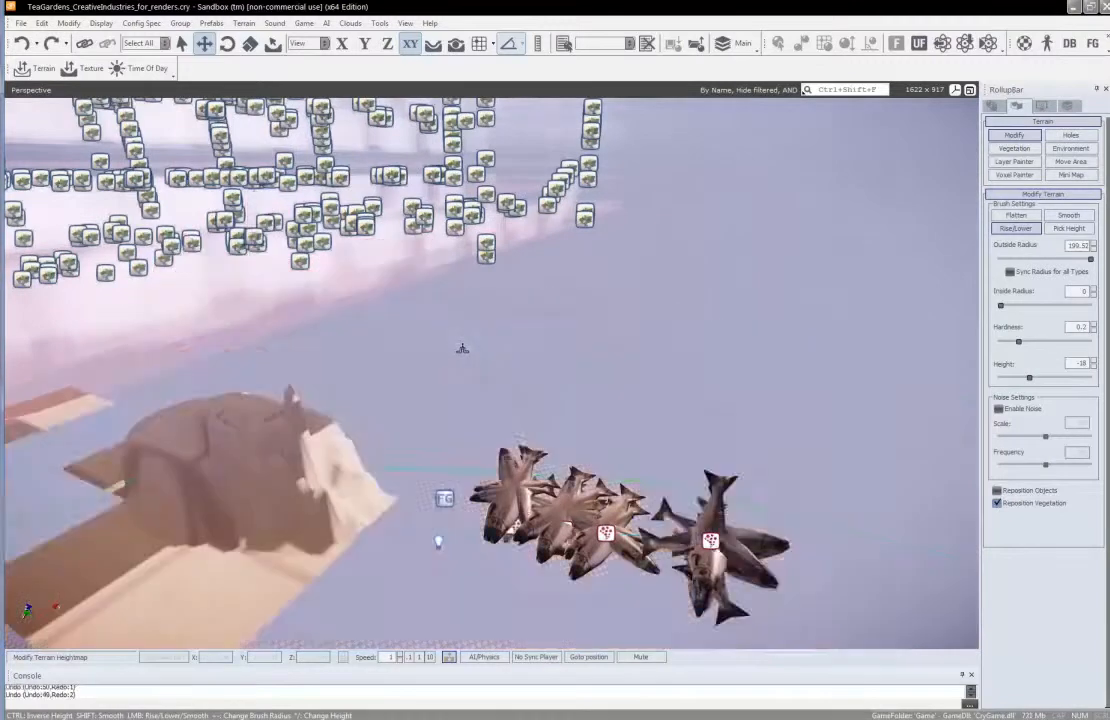
# Raise broad rounded hills beside the plateaus with the Rise/Lower brush at height 18 and an outside radius of 36.307
pyautogui.press('w')
pyautogui.moveTo(510, 416); pyautogui.dragTo(504, 416, button='right')
pyautogui.hotkey('shift', 'w')
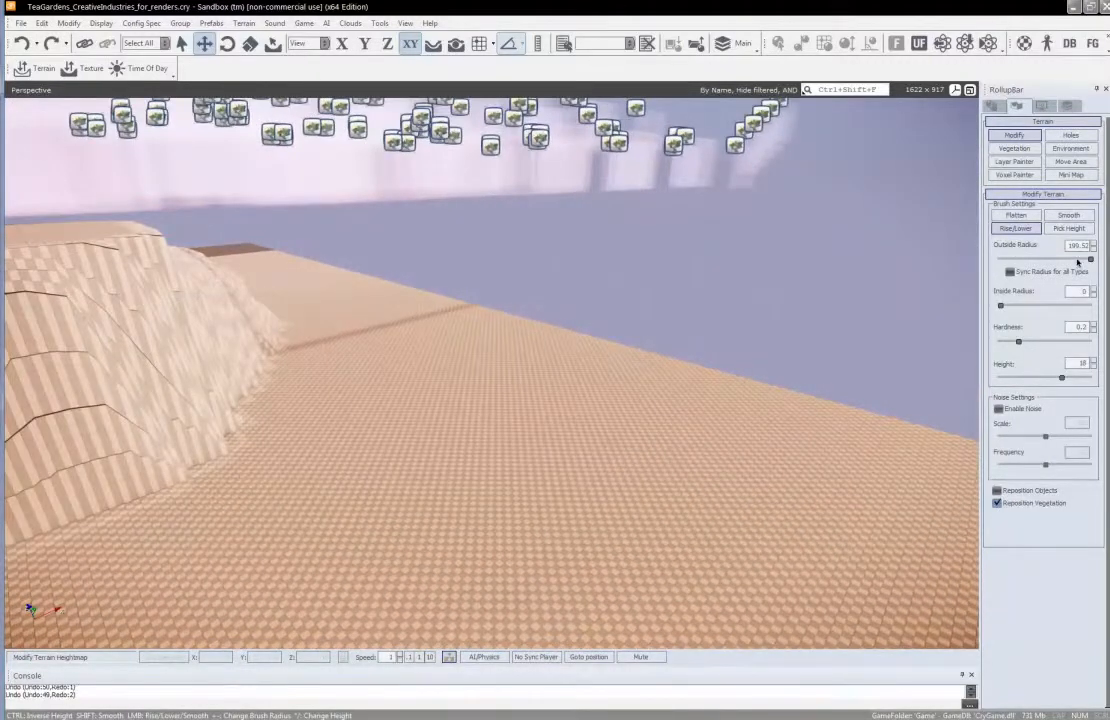
pyautogui.moveTo(1074, 262); pyautogui.dragTo(1063, 263)
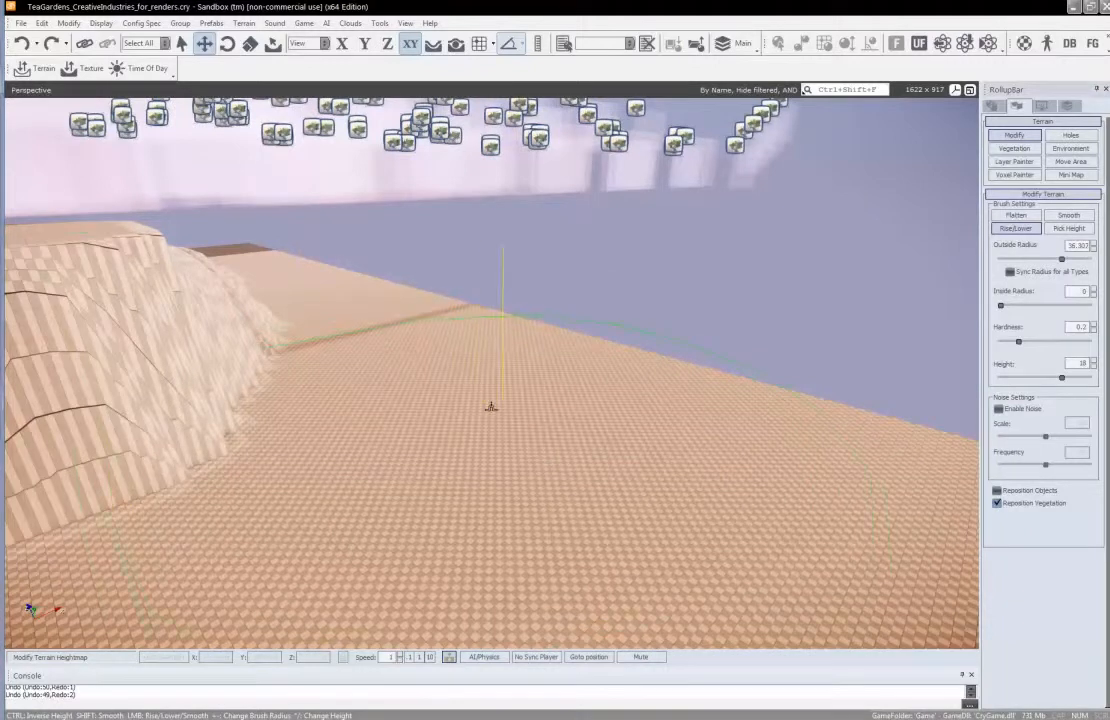
pyautogui.moveTo(493, 409)
pyautogui.mouseDown()
pyautogui.moveTo(456, 389)
pyautogui.moveTo(518, 372)
pyautogui.mouseUp()
pyautogui.scroll(-5, 510, 378)
pyautogui.moveTo(280, 307)
pyautogui.mouseDown()
pyautogui.moveTo(305, 293)
pyautogui.moveTo(287, 290)
pyautogui.moveTo(260, 345)
pyautogui.moveTo(231, 371)
pyautogui.mouseUp()
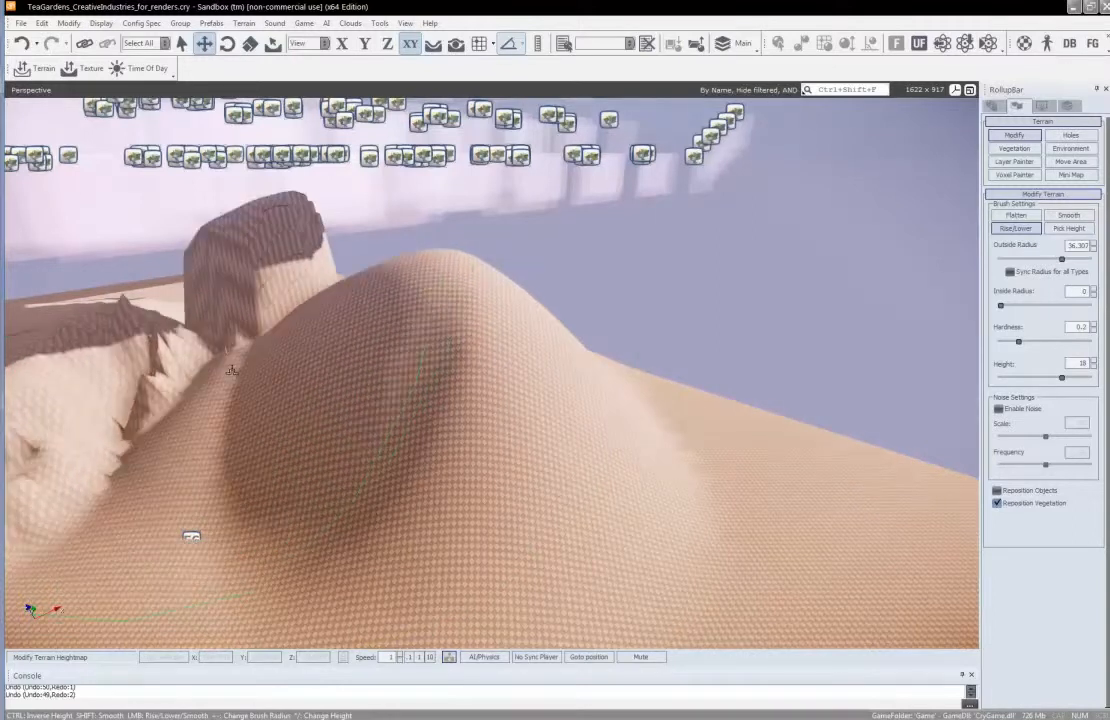
# Soften the hills, steep plateaus and sharp peaks with the Smooth brush at hardness 0.64 and an outside radius of 20.417
pyautogui.click(1069, 219)
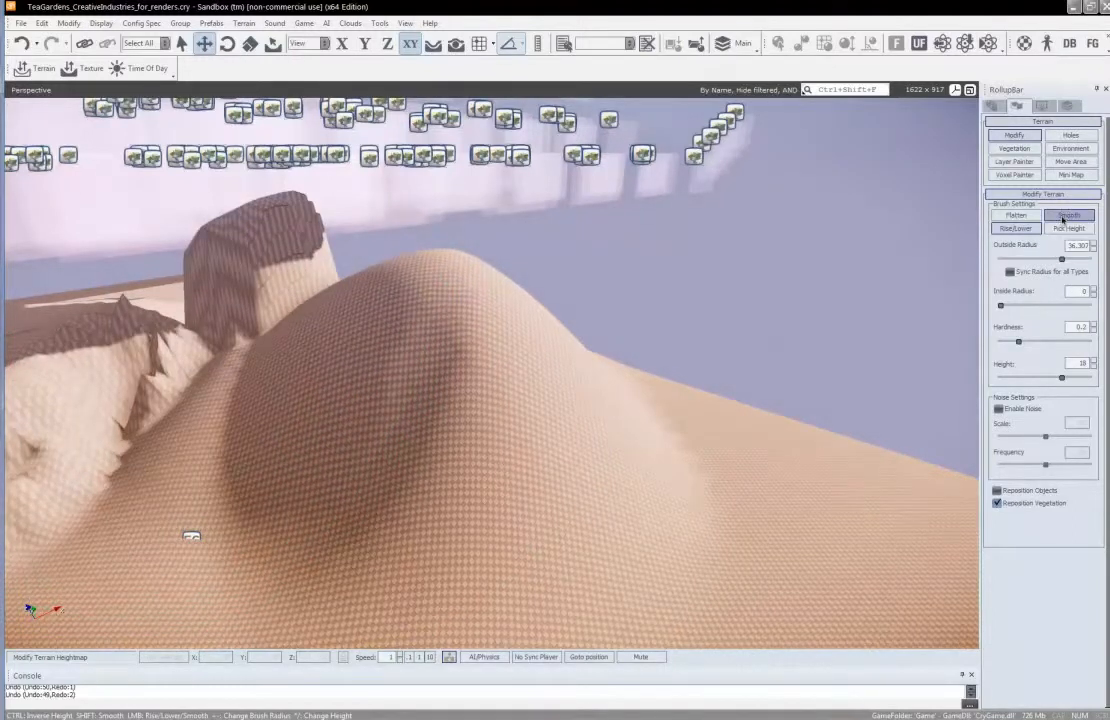
pyautogui.click(1064, 216)
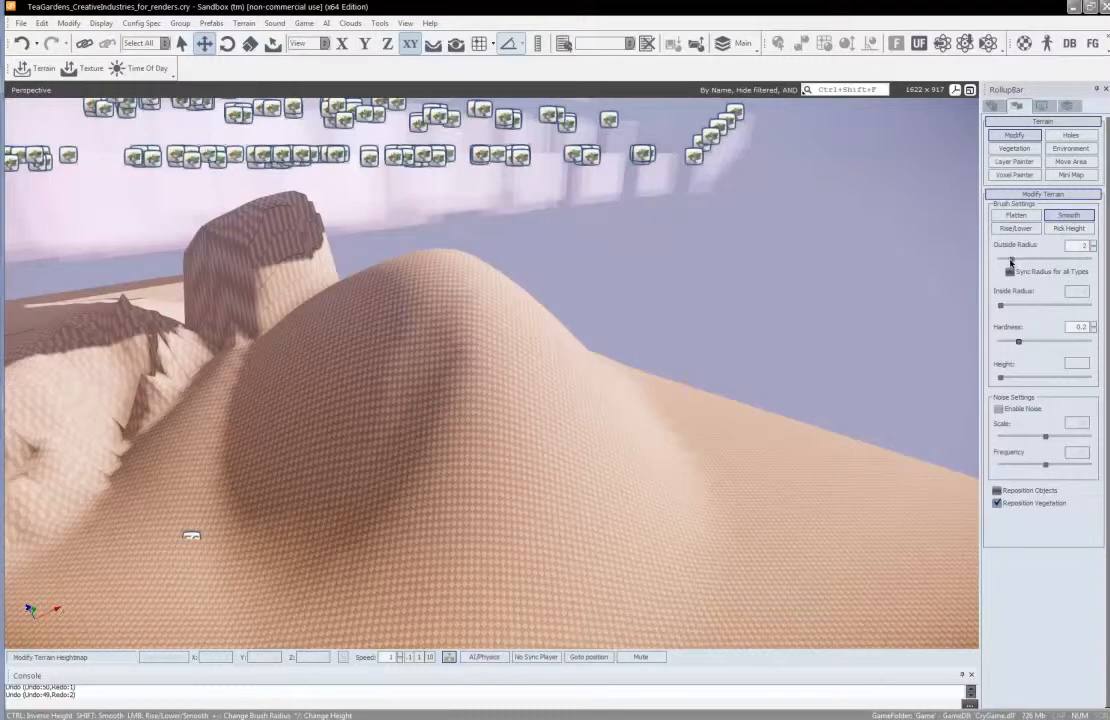
pyautogui.click(1042, 342)
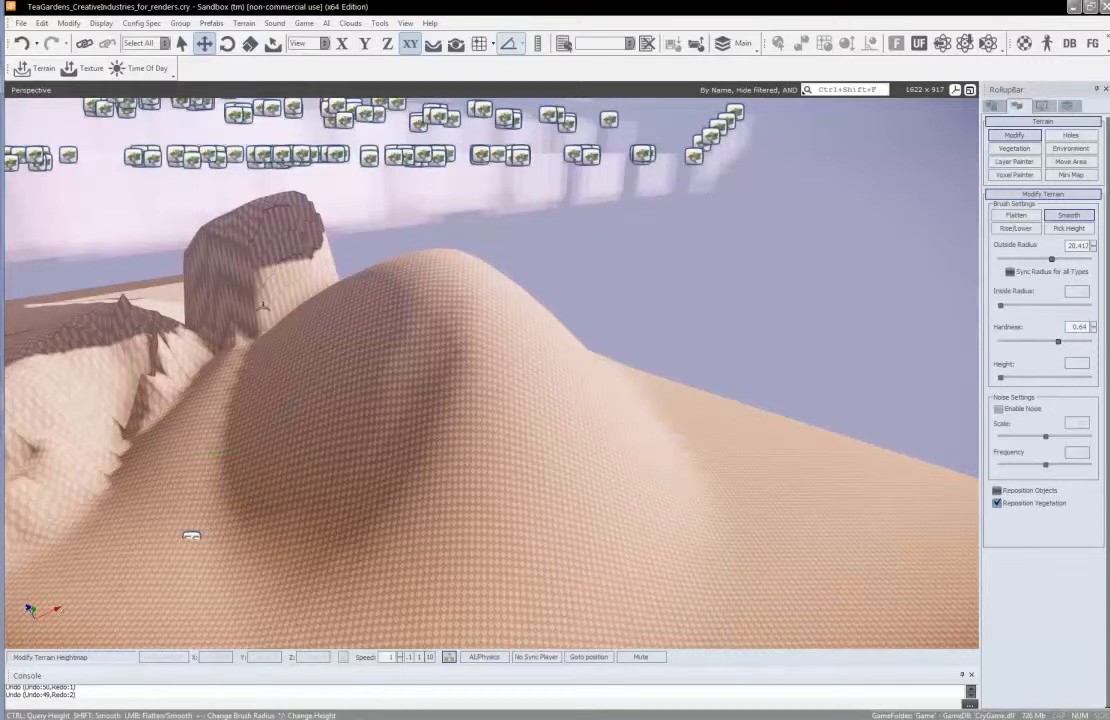
pyautogui.moveTo(261, 305)
pyautogui.mouseDown()
pyautogui.moveTo(205, 320)
pyautogui.moveTo(173, 355)
pyautogui.moveTo(140, 350)
pyautogui.moveTo(290, 303)
pyautogui.moveTo(255, 280)
pyautogui.moveTo(434, 302)
pyautogui.moveTo(465, 405)
pyautogui.mouseUp()
pyautogui.moveTo(209, 419); pyautogui.dragTo(172, 446)
pyautogui.moveTo(314, 409); pyautogui.dragTo(184, 410, button='right')
pyautogui.press('w')
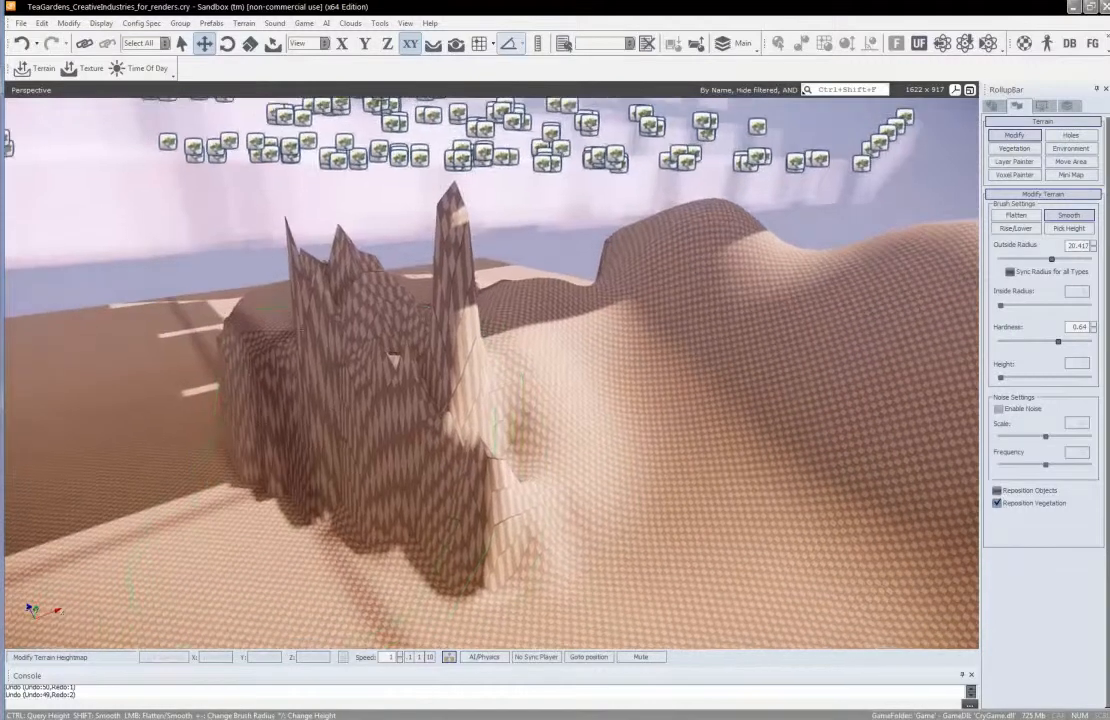
pyautogui.moveTo(286, 347)
pyautogui.mouseDown()
pyautogui.moveTo(320, 330)
pyautogui.moveTo(280, 380)
pyautogui.moveTo(290, 370)
pyautogui.moveTo(460, 408)
pyautogui.moveTo(187, 451)
pyautogui.moveTo(215, 440)
pyautogui.moveTo(190, 438)
pyautogui.moveTo(444, 473)
pyautogui.mouseUp()
pyautogui.moveTo(442, 472); pyautogui.dragTo(340, 440, button='right')
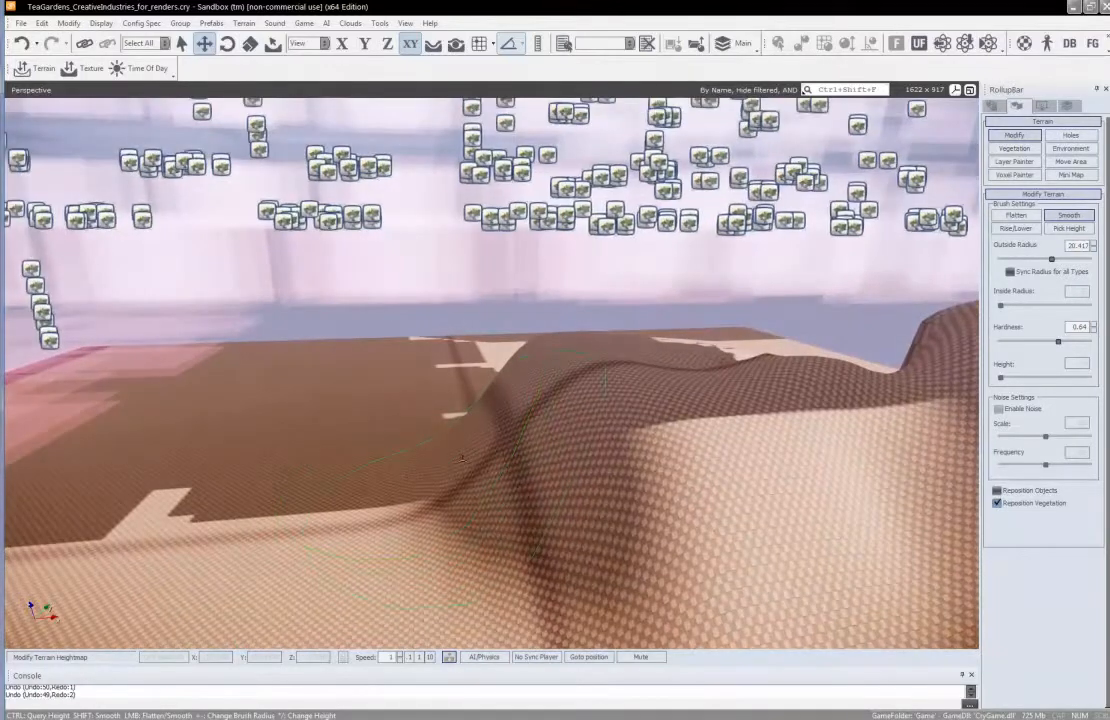
pyautogui.moveTo(559, 458); pyautogui.dragTo(556, 452, button='right')
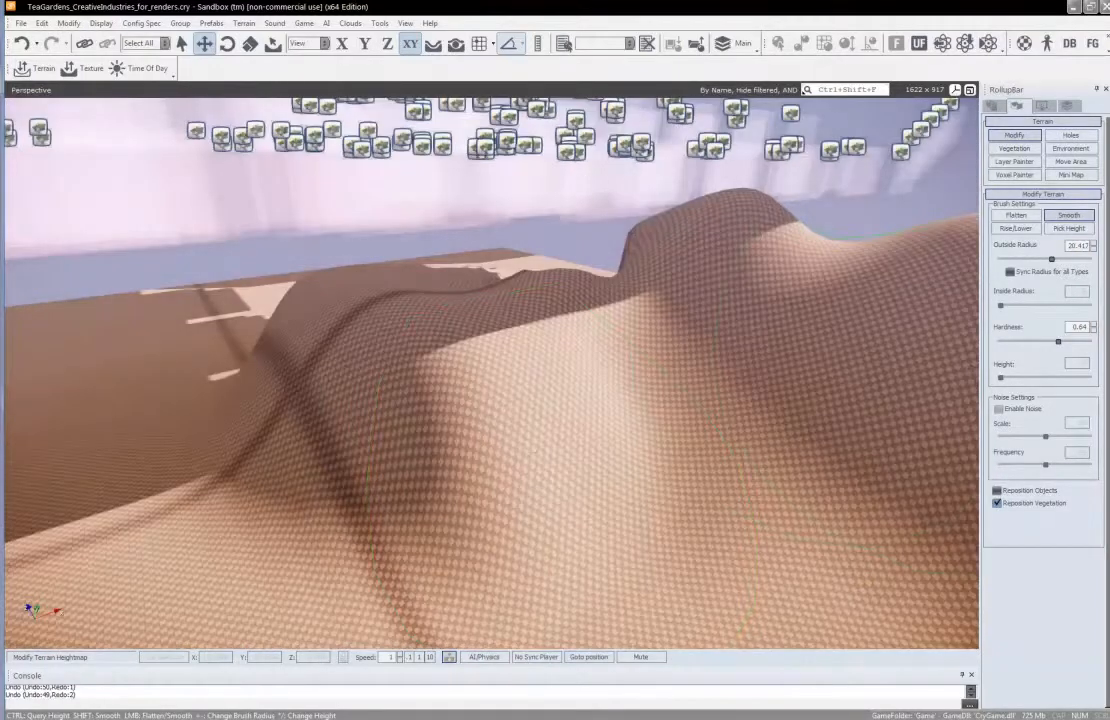
# Raise steep mounds on the smoothed terrain with the Rise/Lower brush, using outside radius 15.488, inside radius 10.964 and height 18
pyautogui.click(1016, 215)
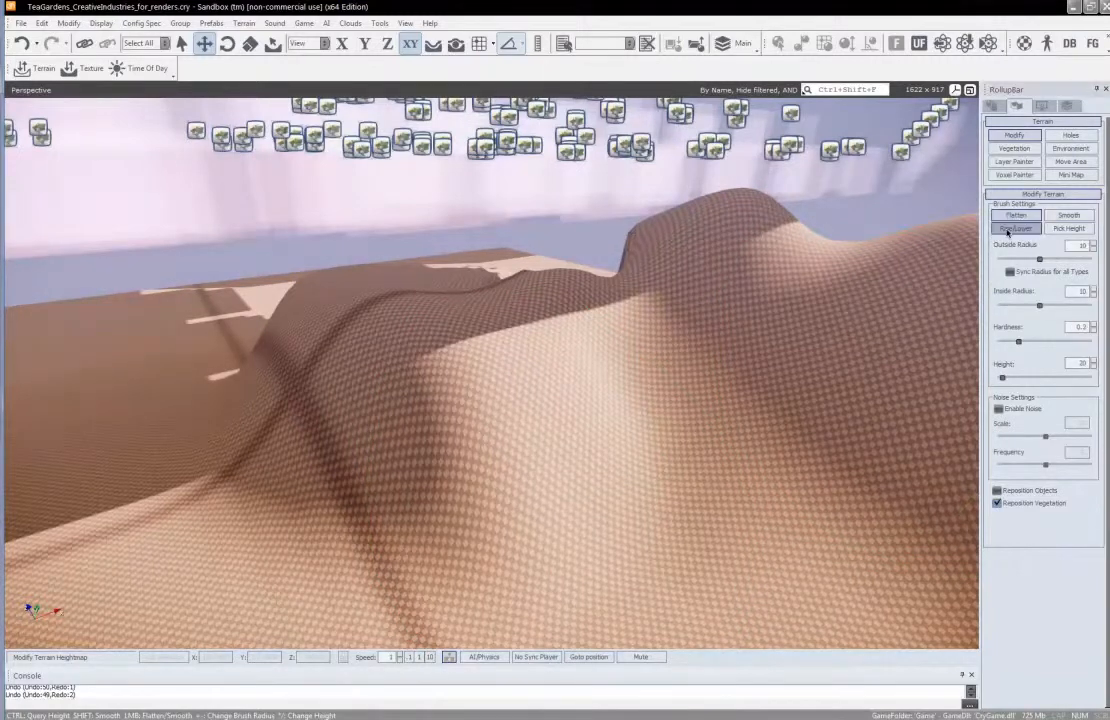
pyautogui.click(1012, 229)
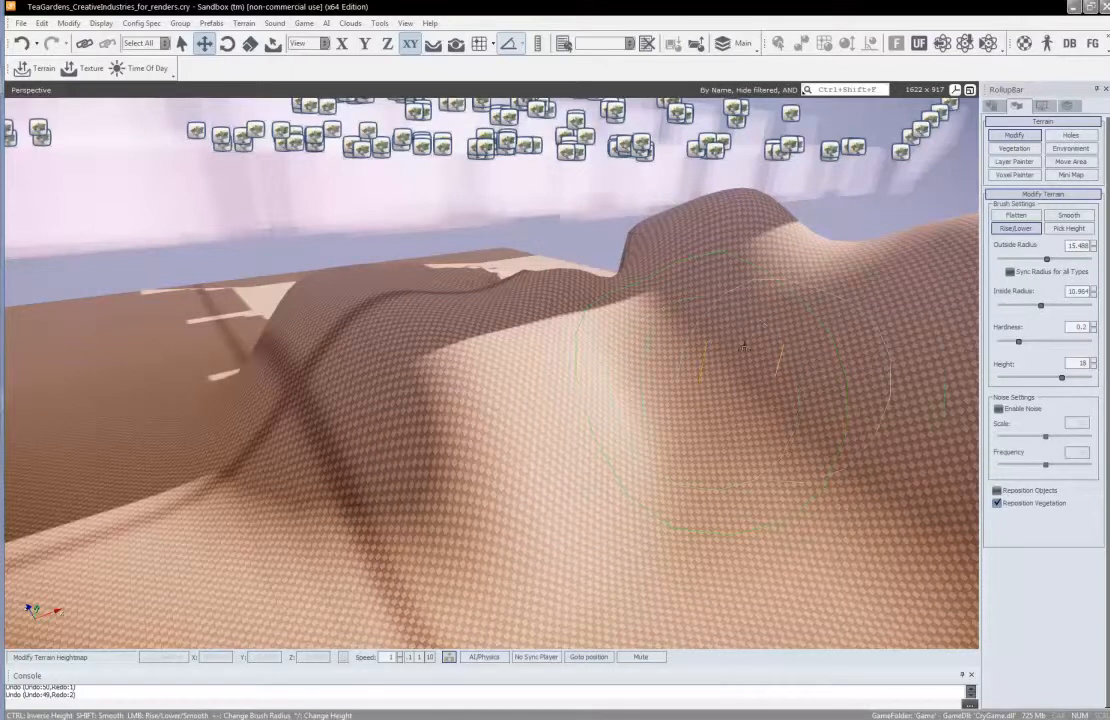
pyautogui.moveTo(598, 387)
pyautogui.mouseDown()
pyautogui.moveTo(481, 422)
pyautogui.moveTo(543, 396)
pyautogui.mouseUp()
pyautogui.moveTo(587, 396); pyautogui.dragTo(570, 396, button='right')
pyautogui.press('s')
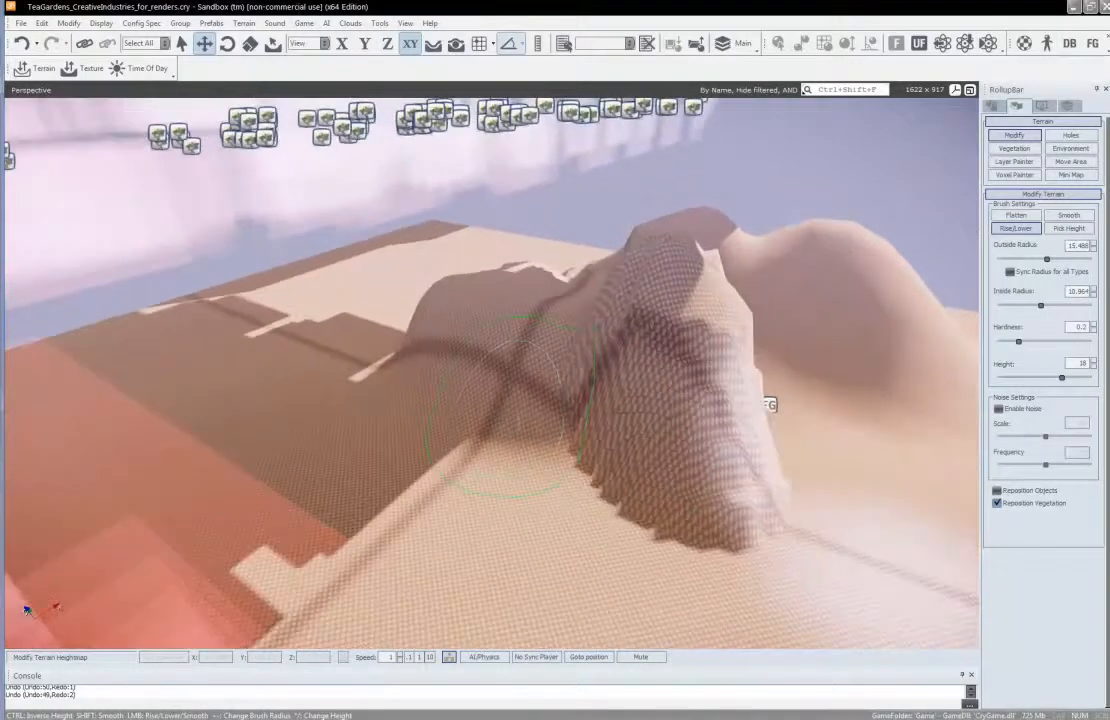
pyautogui.moveTo(517, 439); pyautogui.dragTo(547, 462)
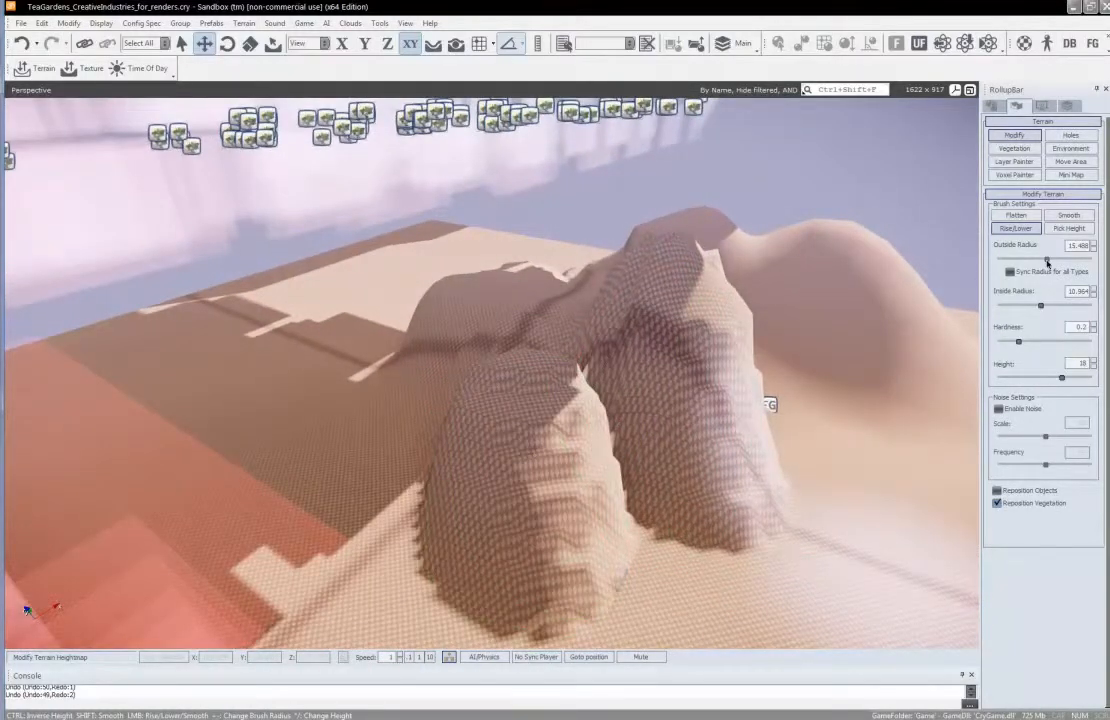
# Carve down the steep mounds with the Rise/Lower brush at height -13 and an outside radius of 23.442
pyautogui.moveTo(1086, 261); pyautogui.dragTo(1078, 261)
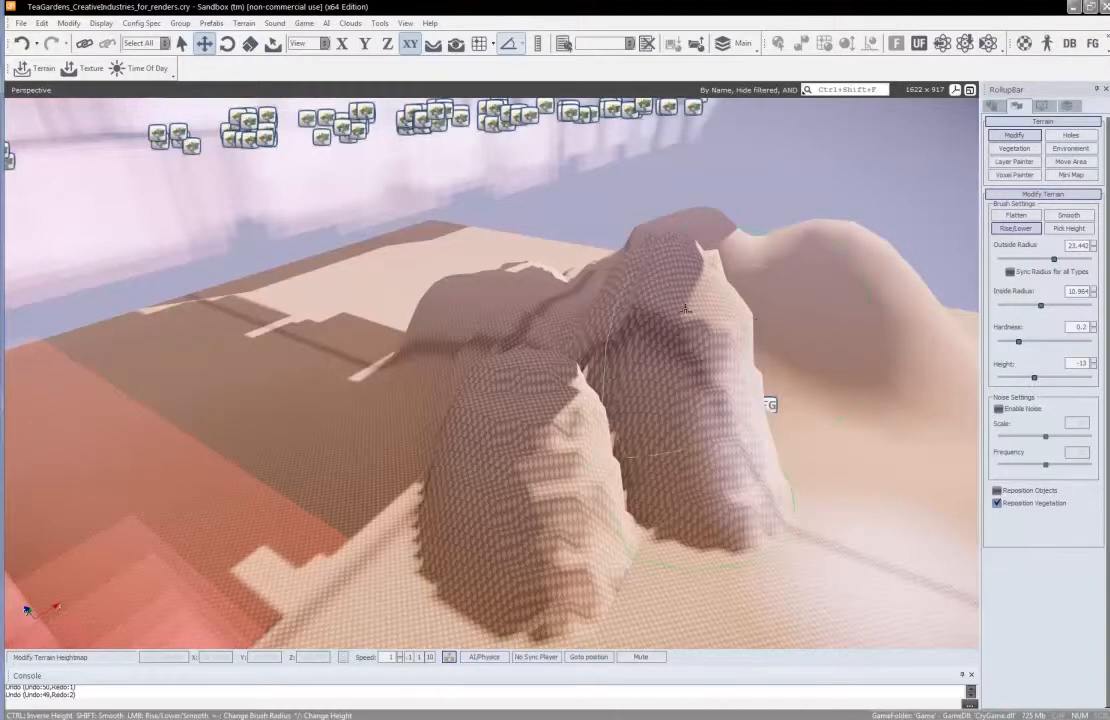
pyautogui.moveTo(662, 348)
pyautogui.mouseDown()
pyautogui.moveTo(530, 360)
pyautogui.moveTo(513, 508)
pyautogui.moveTo(608, 376)
pyautogui.moveTo(736, 292)
pyautogui.moveTo(709, 325)
pyautogui.mouseUp()
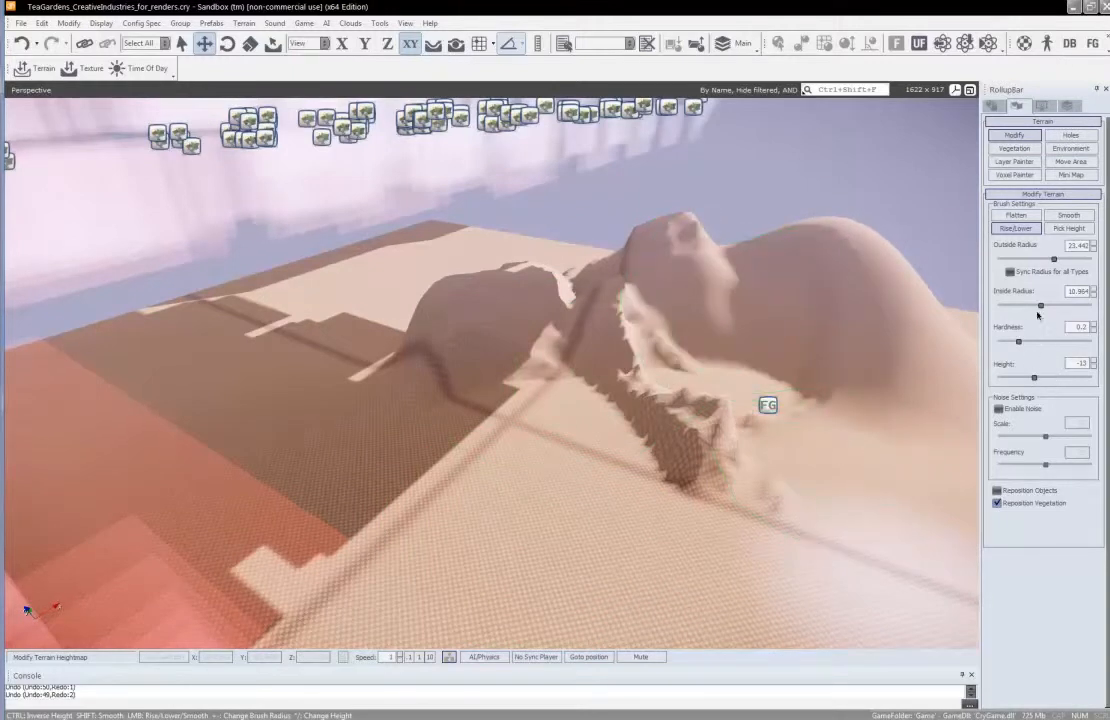
# Try lowering the large rounded hill with an inside radius of 1.0232, and undo that stroke
pyautogui.moveTo(1040, 305); pyautogui.dragTo(1001, 305)
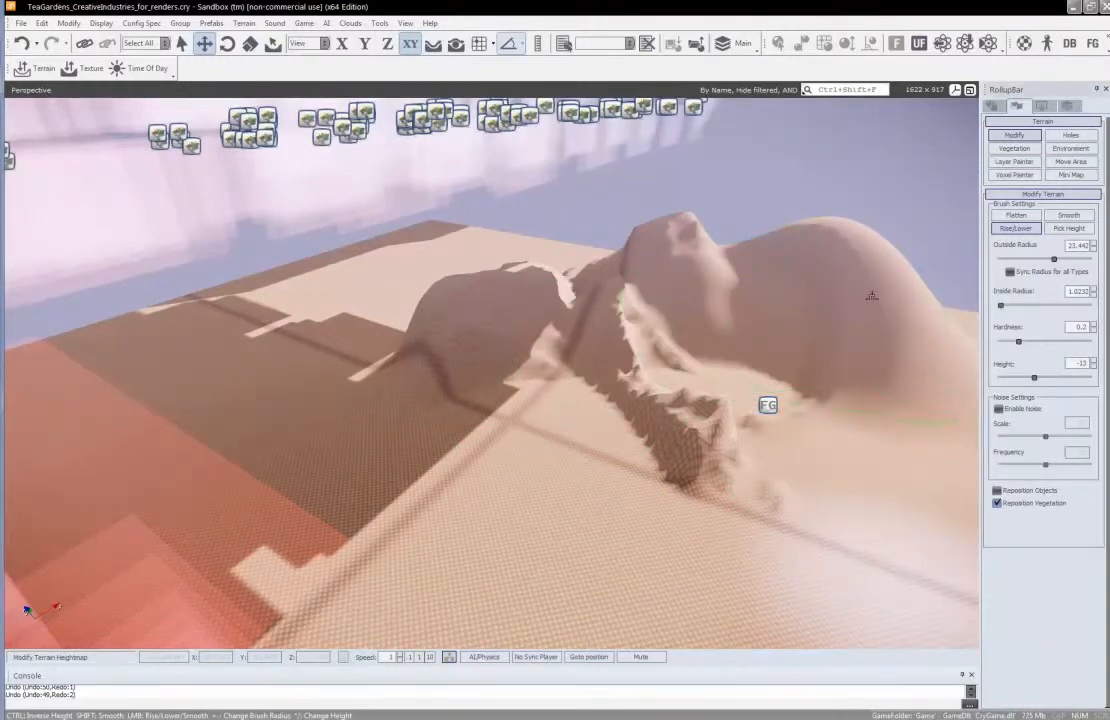
pyautogui.moveTo(855, 293); pyautogui.dragTo(856, 293)
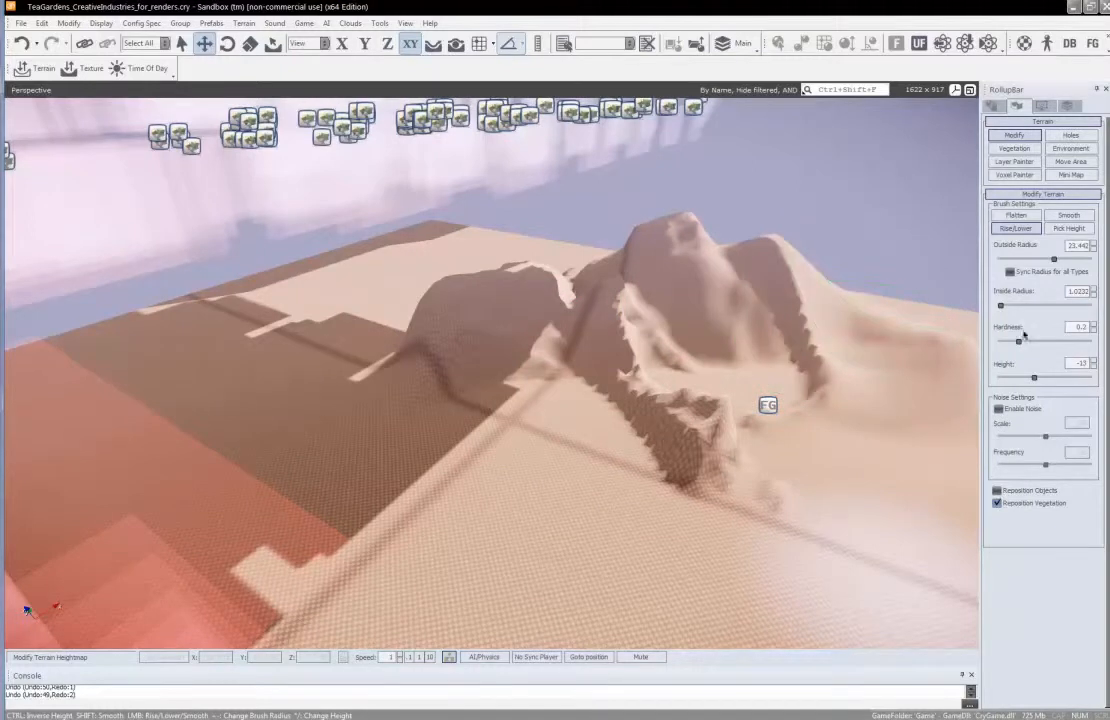
pyautogui.hotkey('ctrl', 'y')
# Cut steep hollows into the large rounded hill with outside radius 10.471, inside radius 7.4131 and height -13
pyautogui.moveTo(884, 360); pyautogui.dragTo(890, 361, button='right')
pyautogui.moveTo(1001, 305); pyautogui.dragTo(1084, 307)
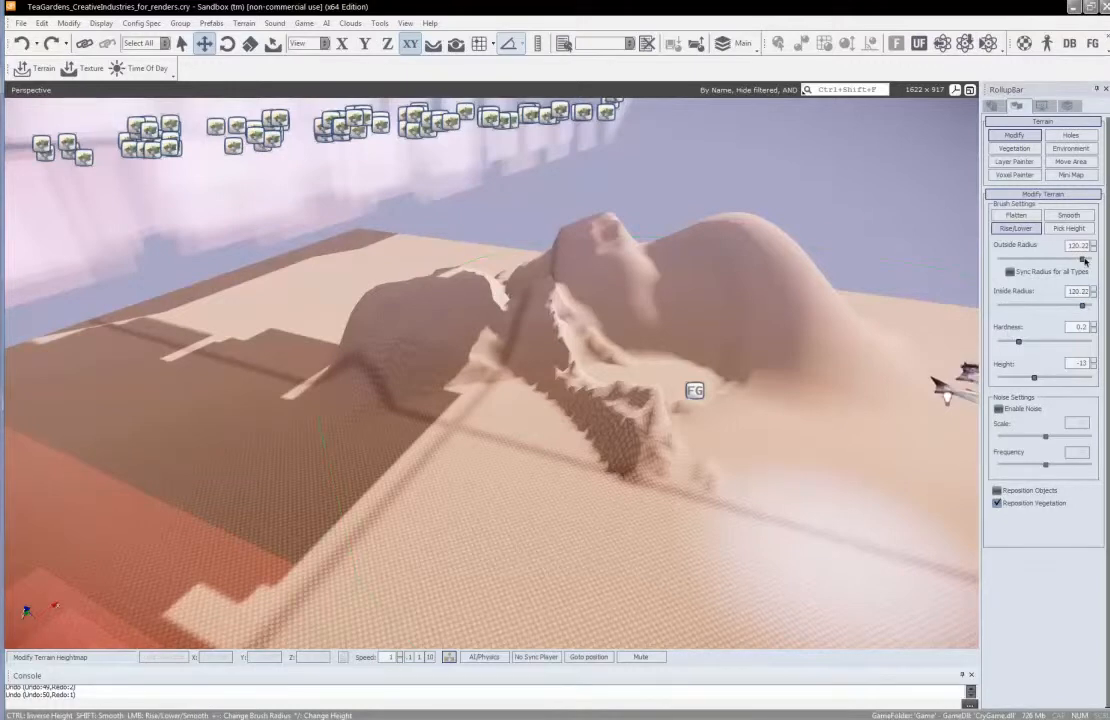
pyautogui.moveTo(1082, 259); pyautogui.dragTo(1040, 259)
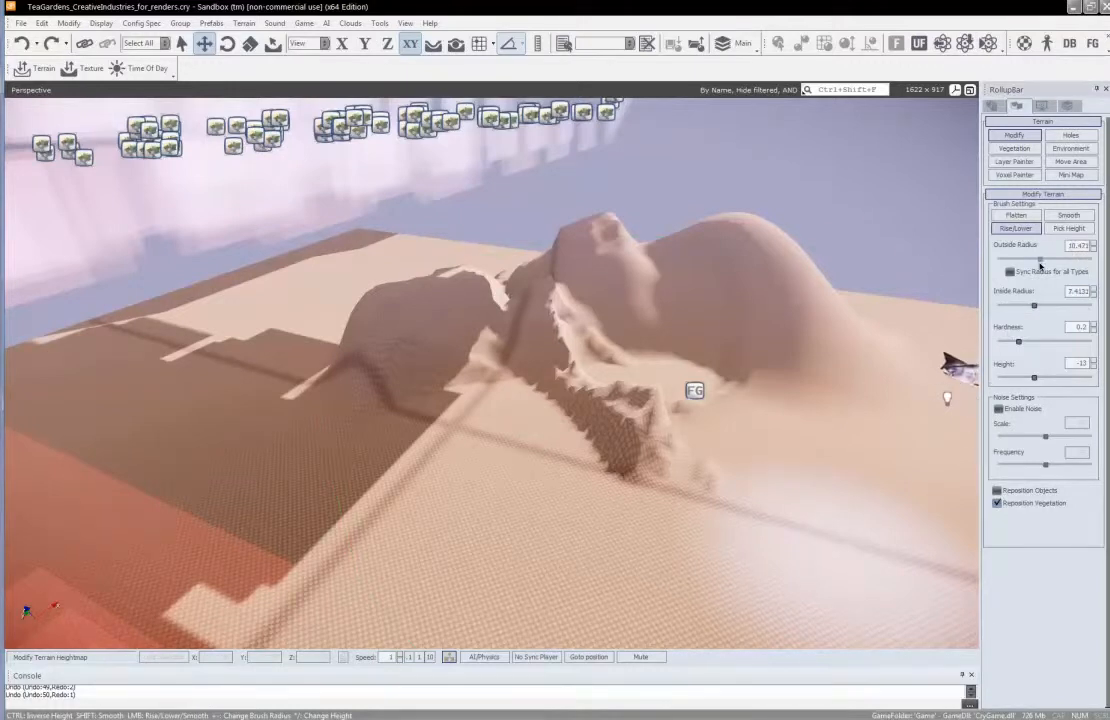
pyautogui.moveTo(766, 292); pyautogui.dragTo(819, 358)
pyautogui.moveTo(820, 358)
pyautogui.mouseDown(button='right')
pyautogui.moveTo(808, 340)
pyautogui.moveTo(821, 359)
pyautogui.mouseUp(button='right')
pyautogui.press('w')
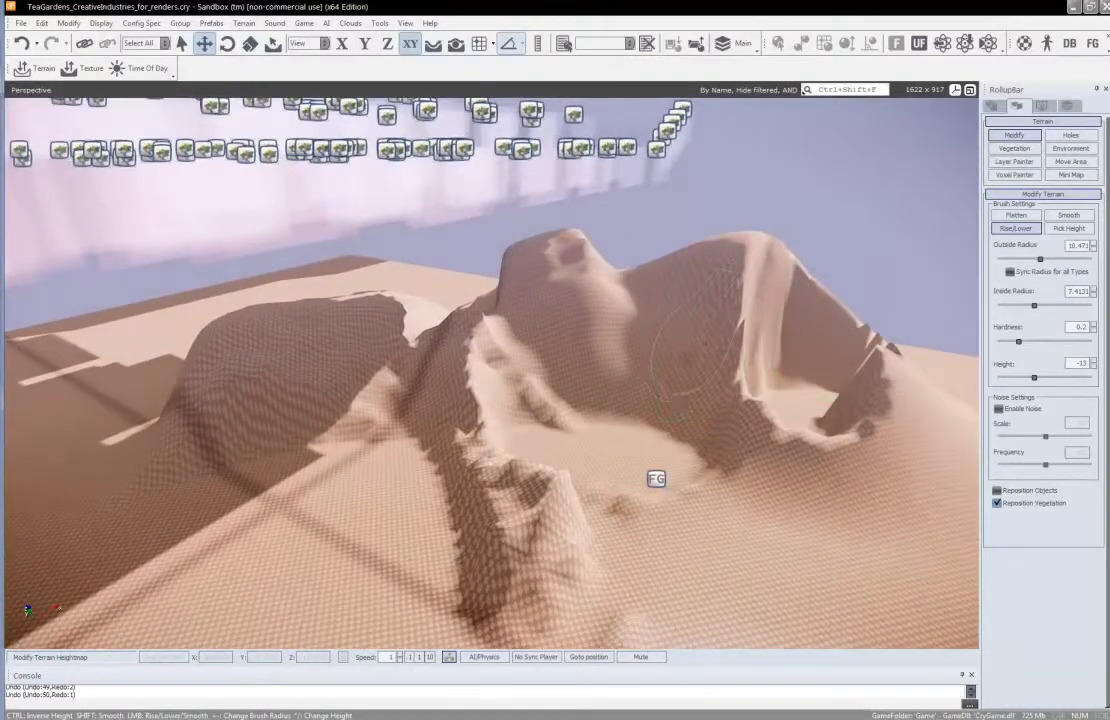
pyautogui.moveTo(686, 346); pyautogui.dragTo(672, 346)
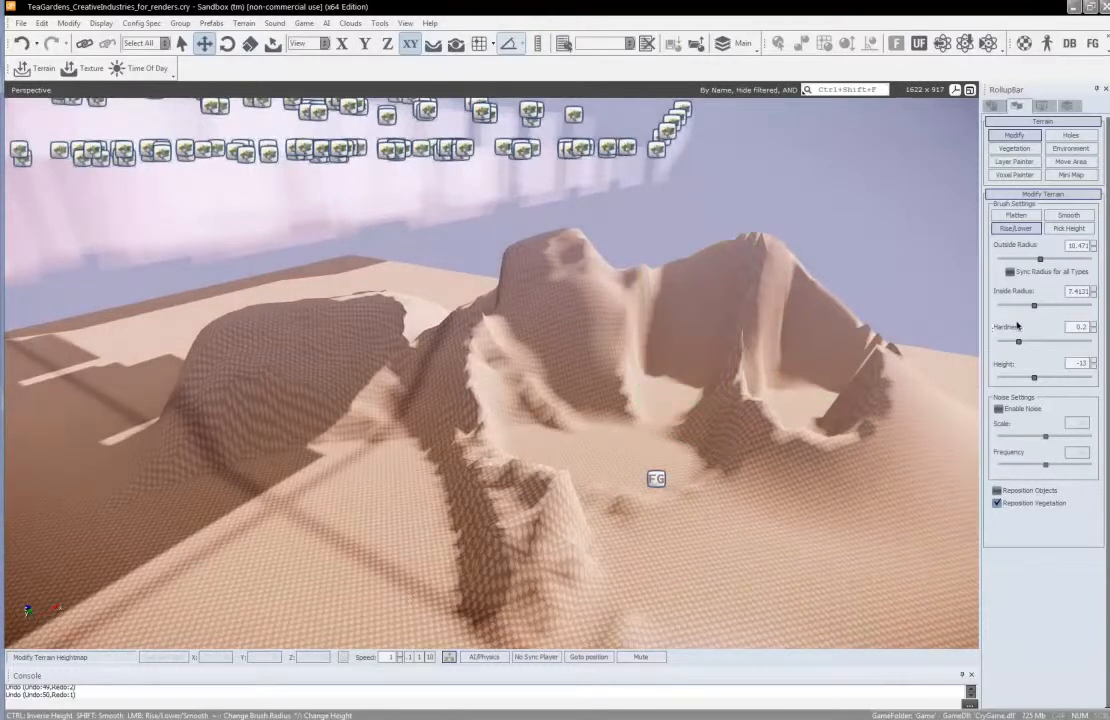
# Set the brush's inside radius to 1.0232 and carve finer hollows into the remaining ridges and hillsides
pyautogui.moveTo(1034, 306); pyautogui.dragTo(1000, 306)
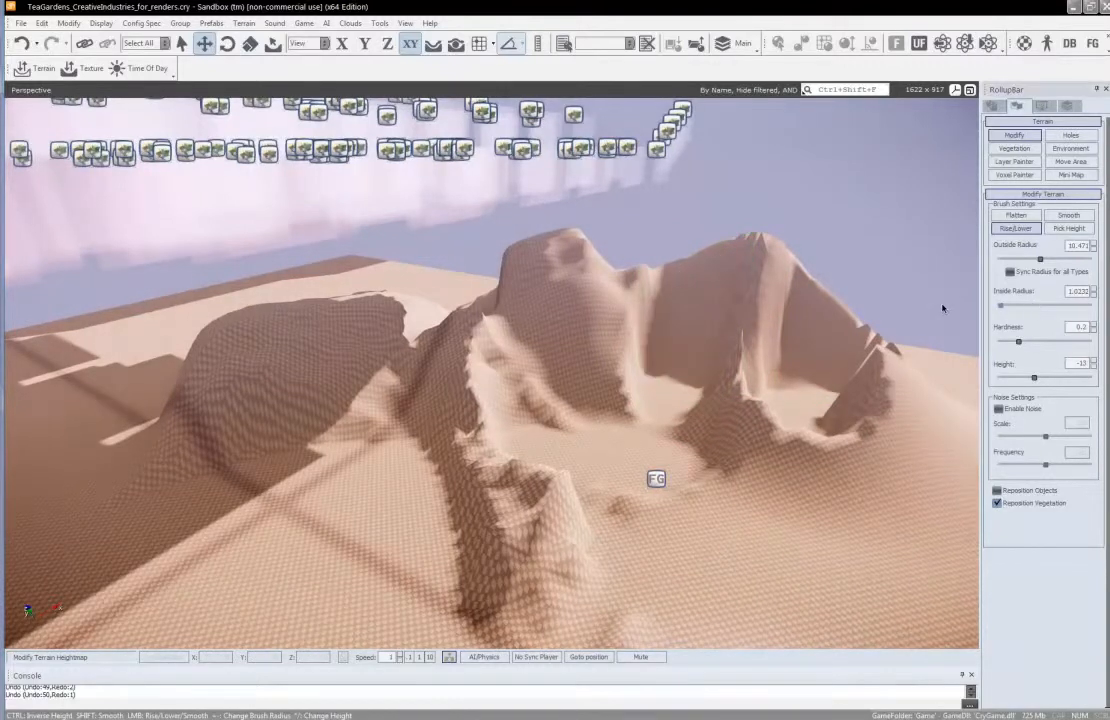
pyautogui.moveTo(633, 320)
pyautogui.mouseDown()
pyautogui.moveTo(690, 395)
pyautogui.moveTo(637, 385)
pyautogui.moveTo(560, 340)
pyautogui.moveTo(495, 365)
pyautogui.moveTo(430, 420)
pyautogui.moveTo(428, 452)
pyautogui.mouseUp()
pyautogui.moveTo(511, 441); pyautogui.dragTo(507, 438, button='right')
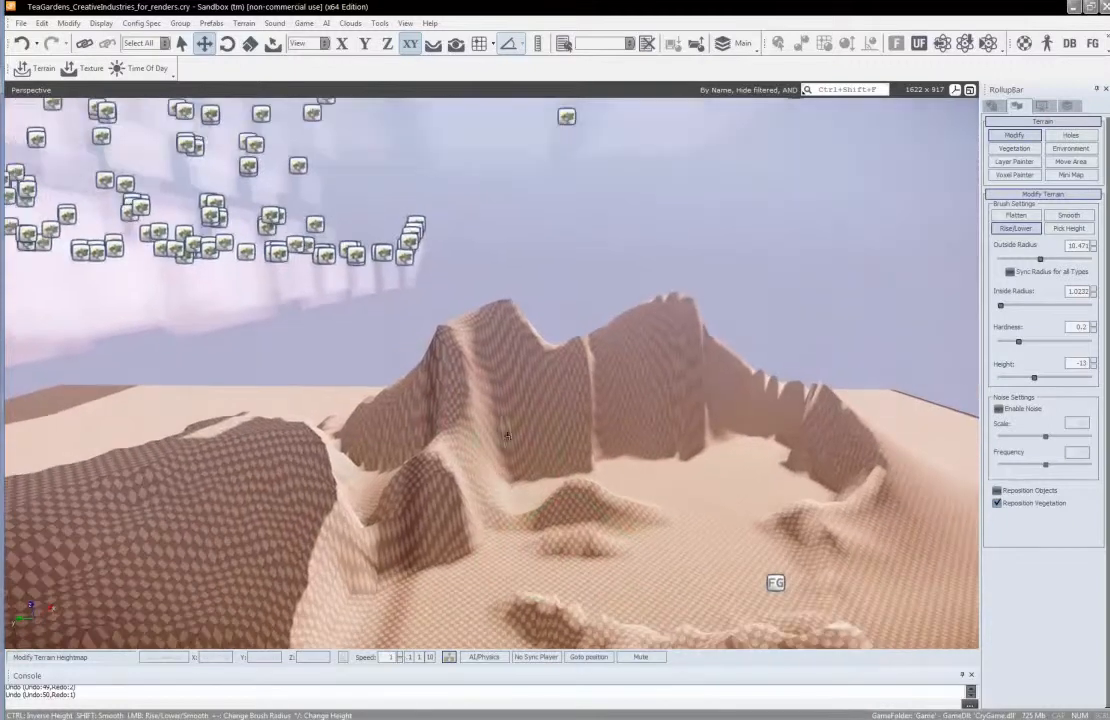
# Set the ocean level to 20 in the Terrain Editor and close the editor
pyautogui.click(243, 24)
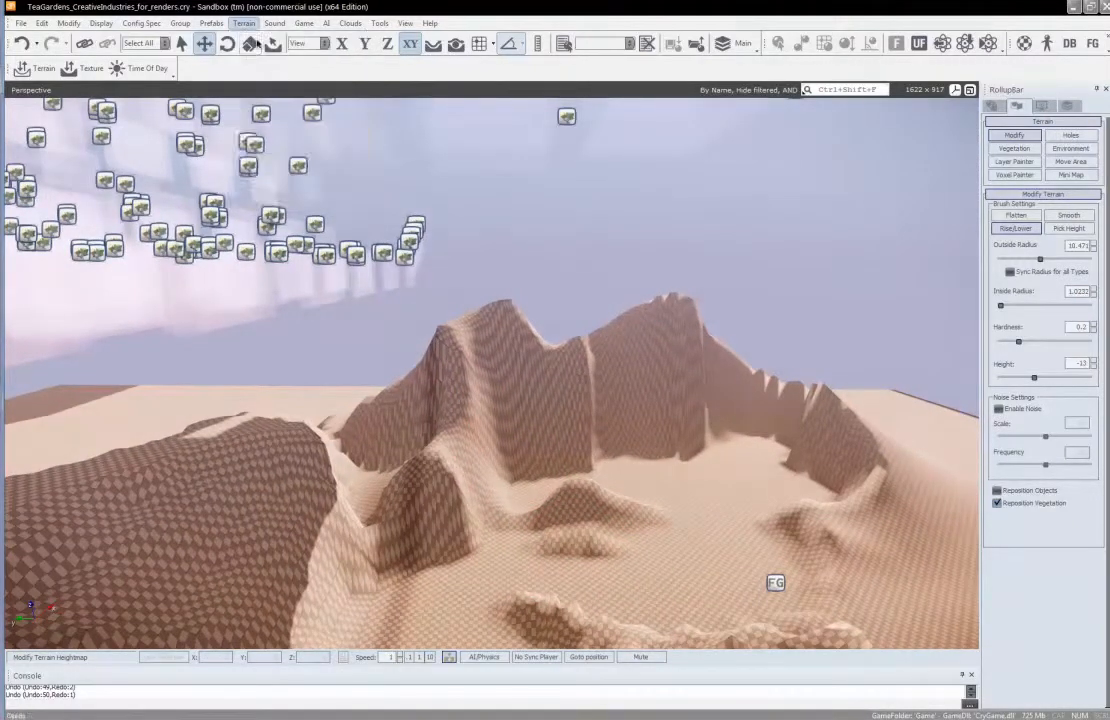
pyautogui.click(262, 38)
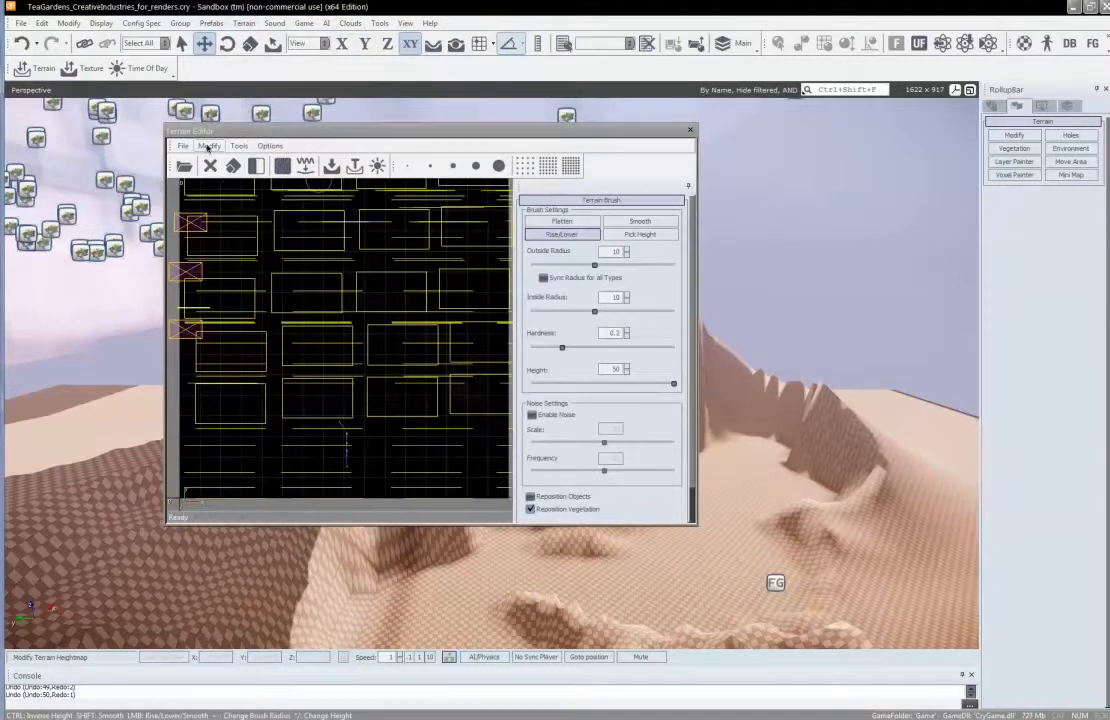
pyautogui.click(210, 147)
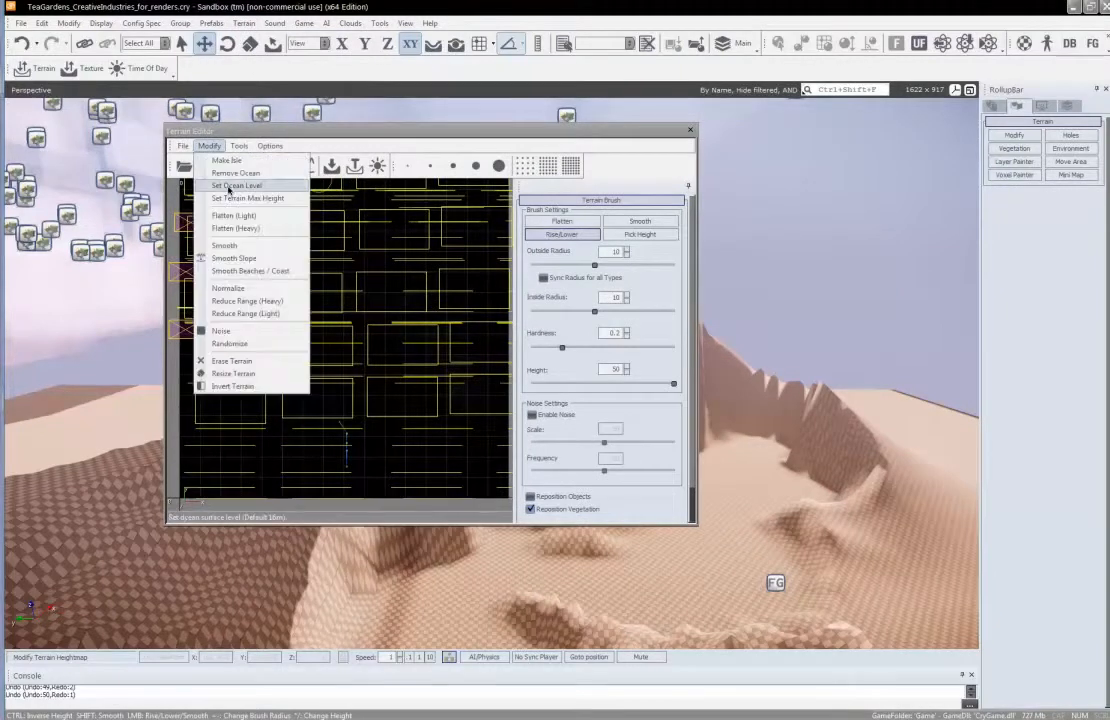
pyautogui.click(229, 186)
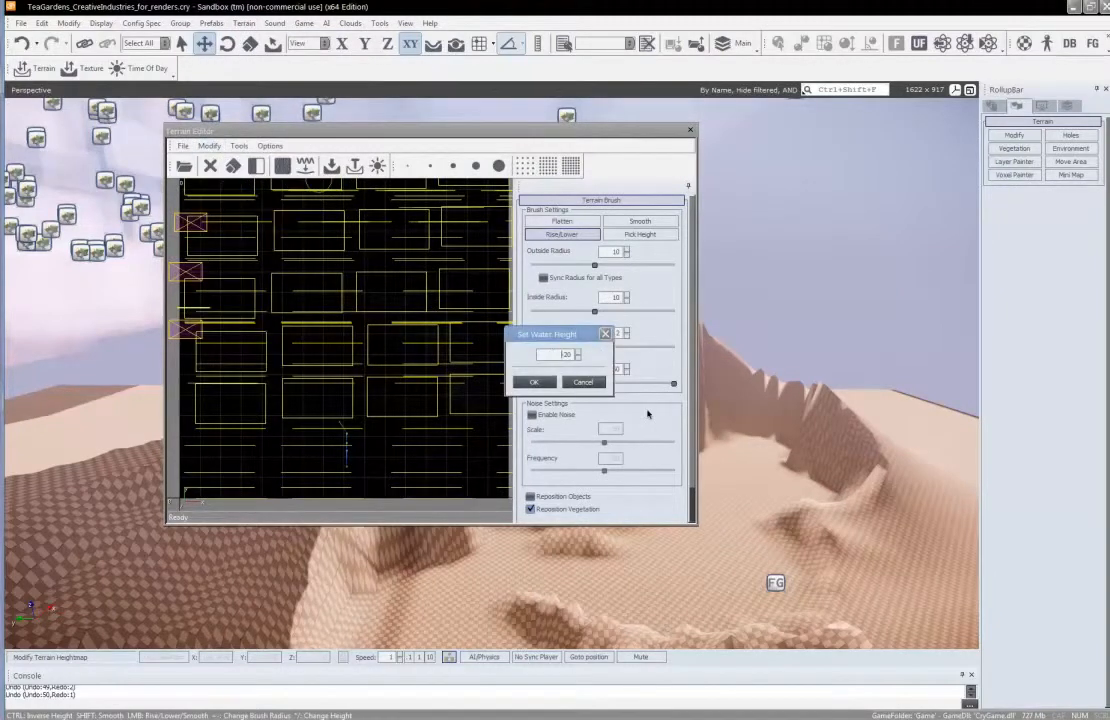
pyautogui.press('Return')
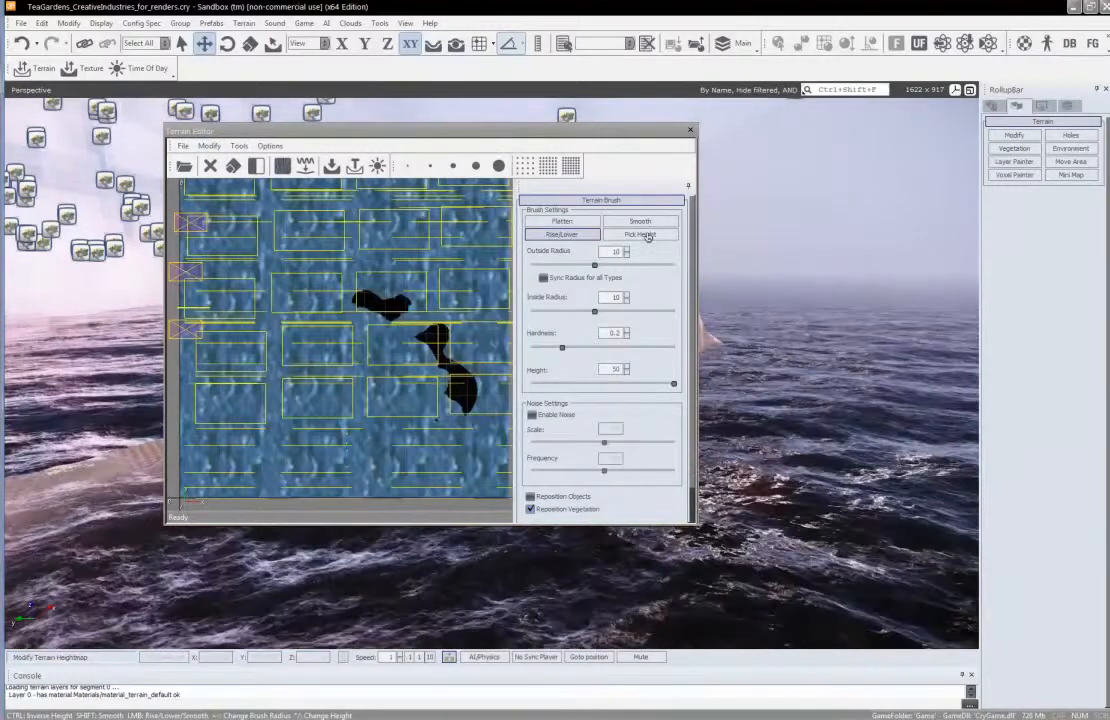
pyautogui.click(693, 133)
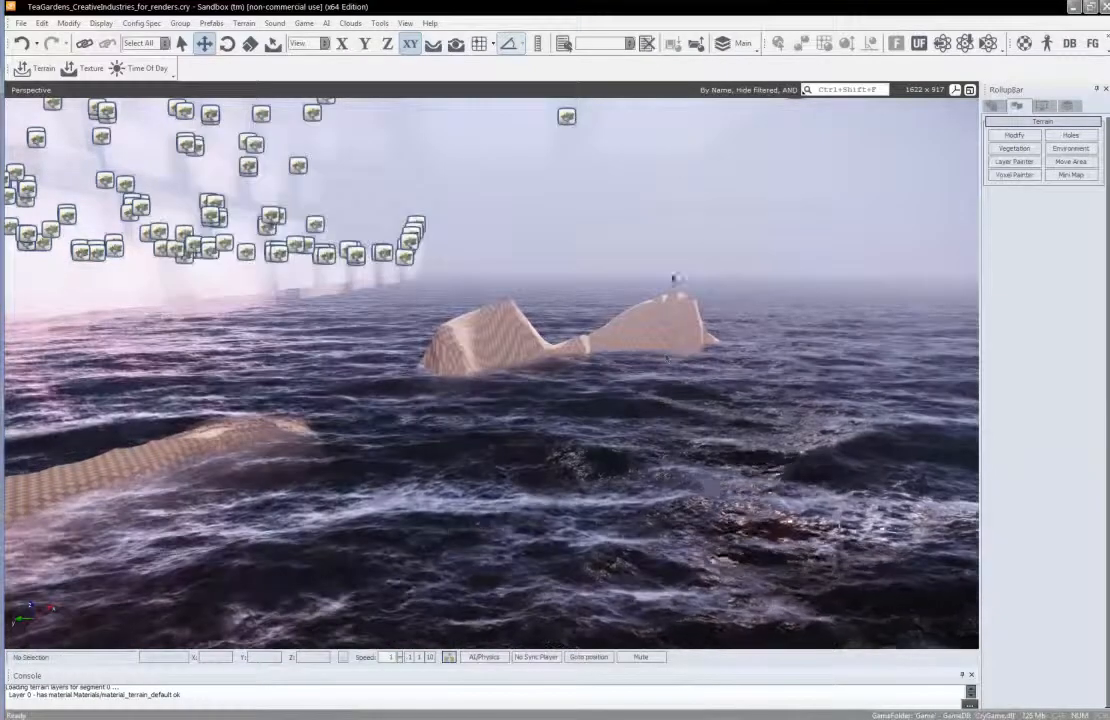
pyautogui.press('w')
pyautogui.moveTo(672, 390); pyautogui.dragTo(683, 389, button='right')
pyautogui.press('s')
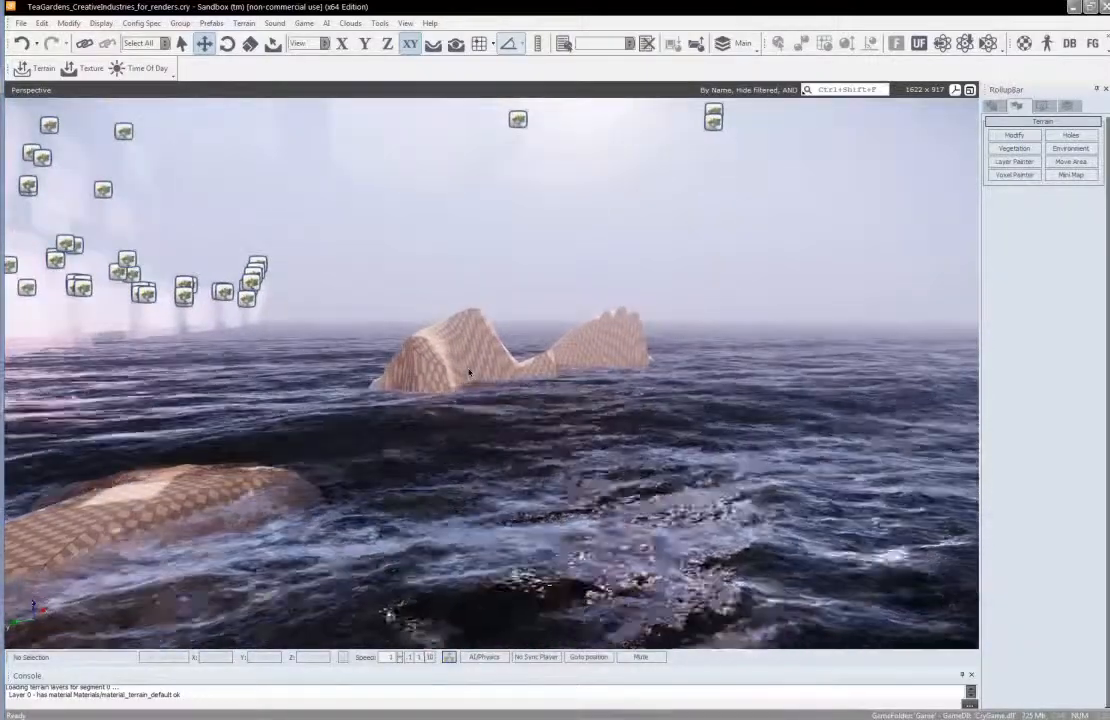
# Open the terrain texture layers, select the Default layer, and move the window clear of the sculpted island
pyautogui.click(244, 23)
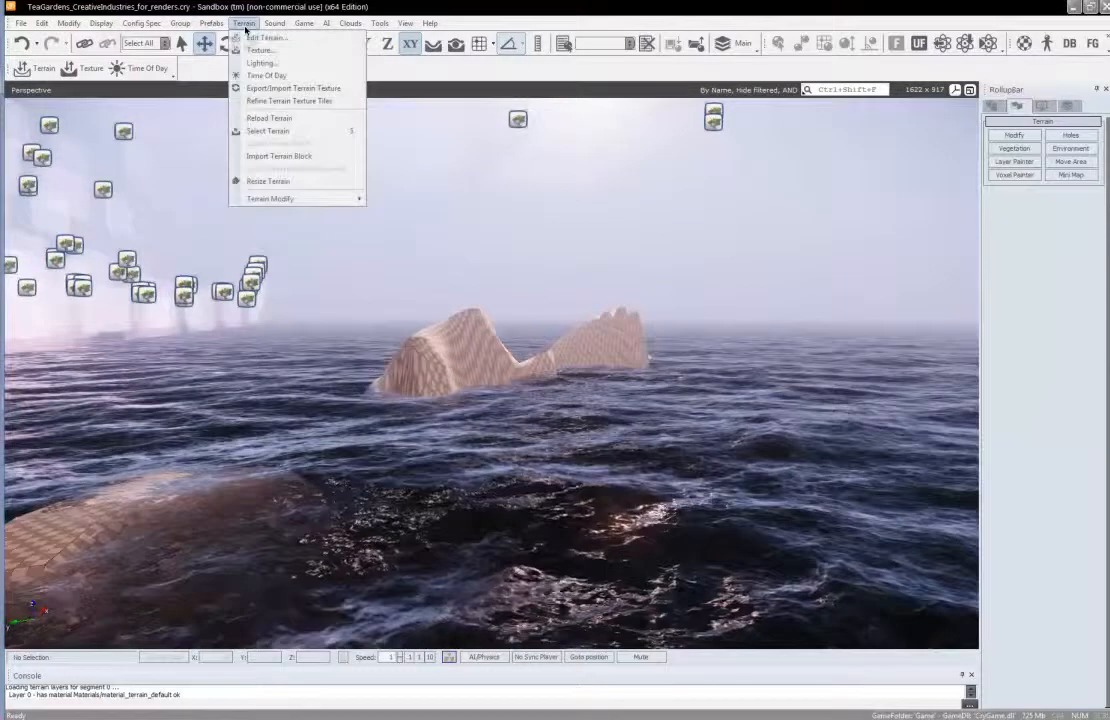
pyautogui.click(246, 50)
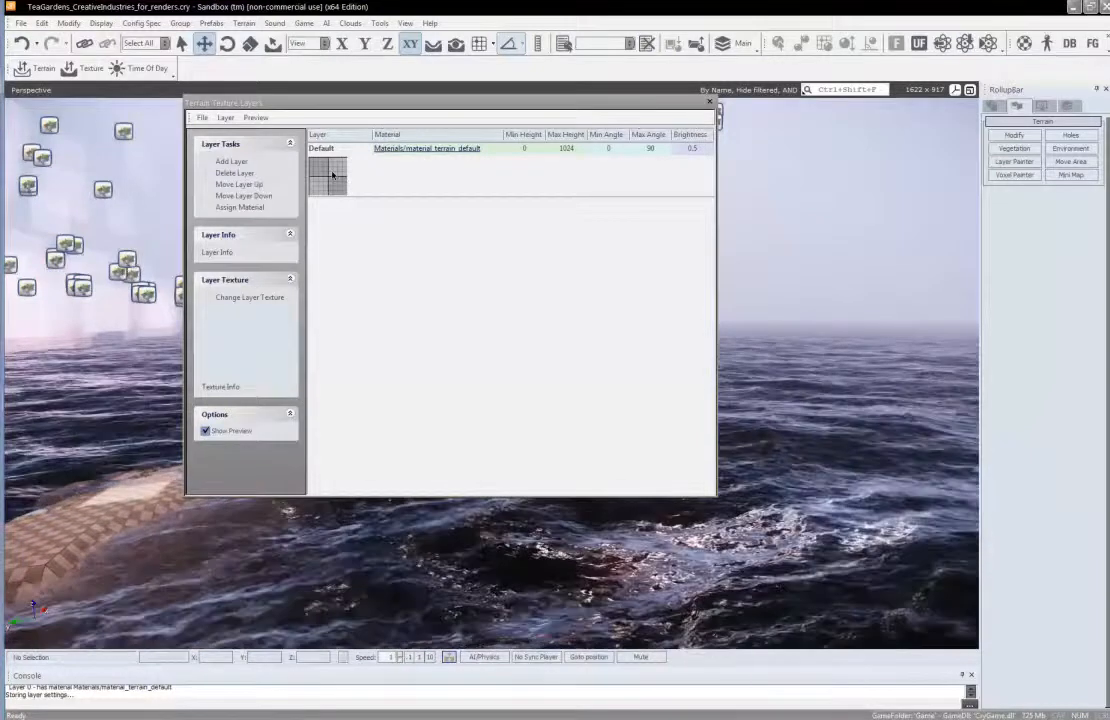
pyautogui.click(333, 175)
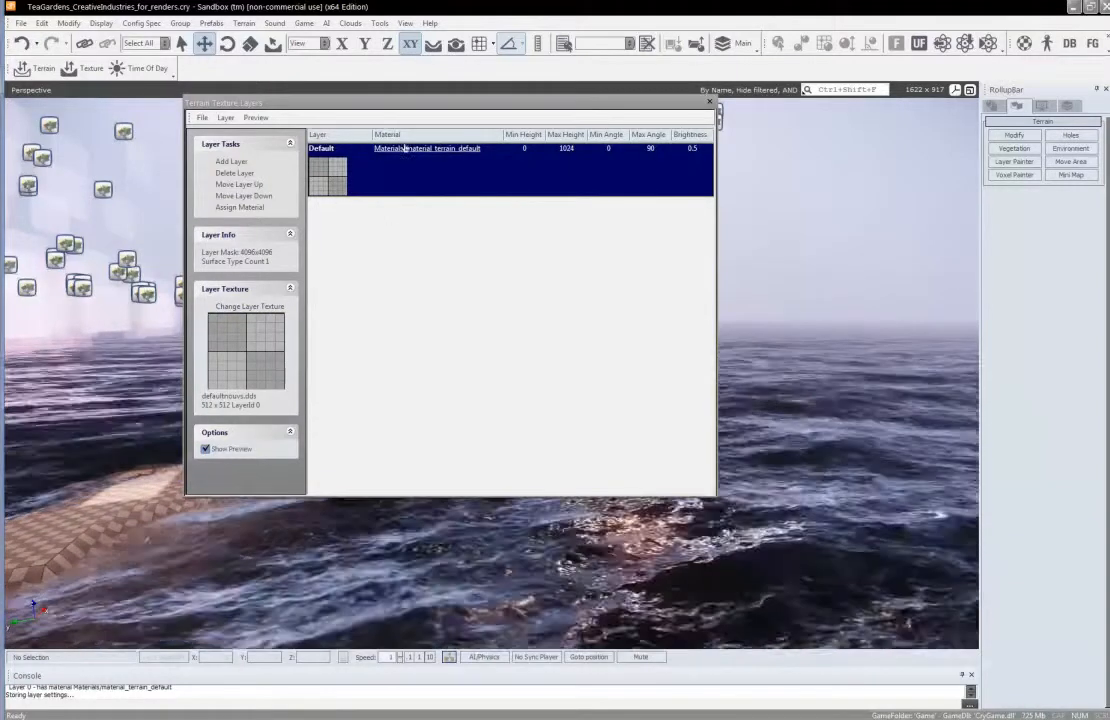
pyautogui.moveTo(452, 98); pyautogui.dragTo(701, 132)
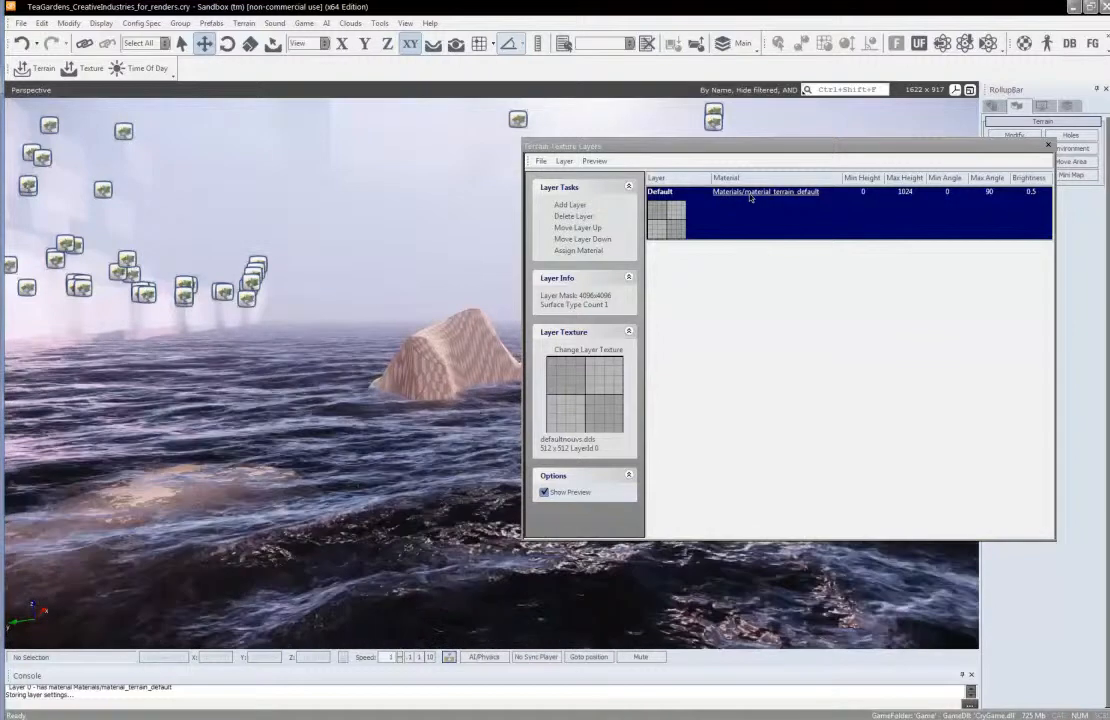
# Open the Default layer's material in the Material Editor, refresh the material list and select beach_white_sand from the Materials/terrain folder
pyautogui.click(749, 194)
pyautogui.moveTo(660, 158); pyautogui.dragTo(546, 178)
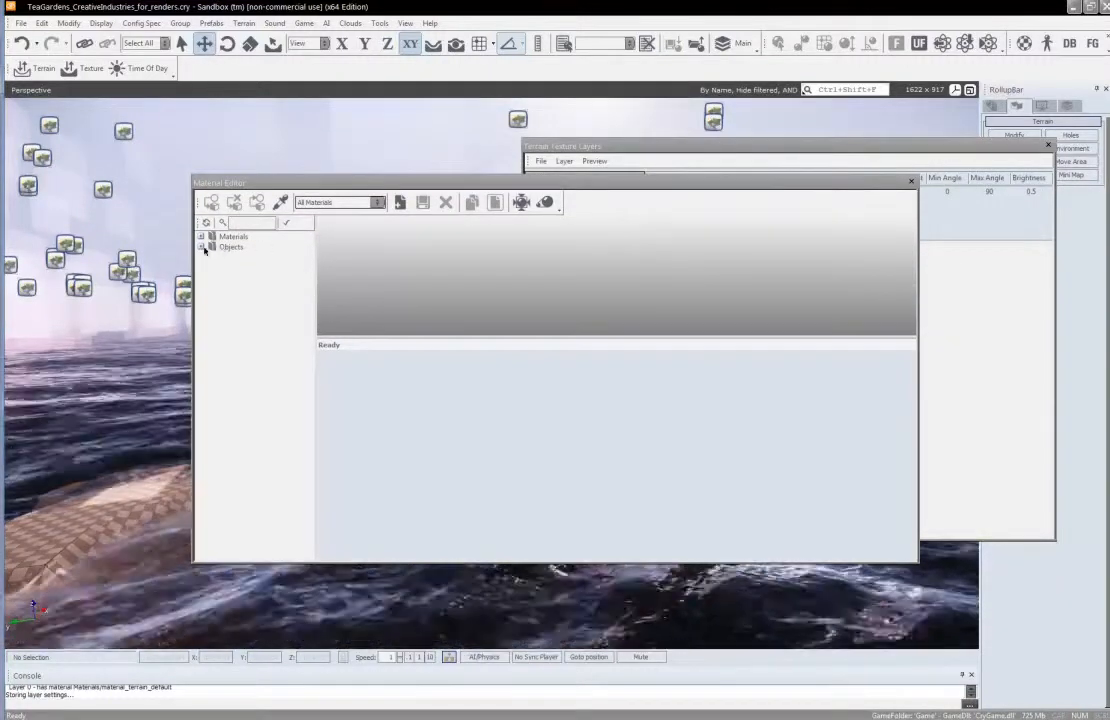
pyautogui.click(201, 247)
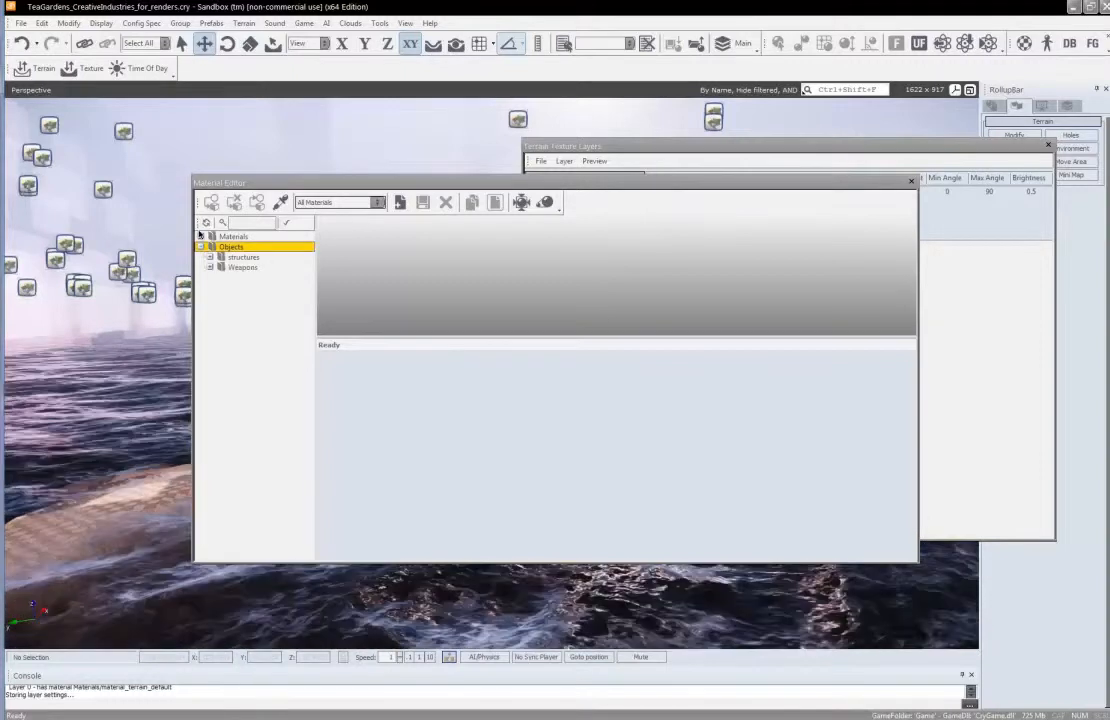
pyautogui.click(201, 237)
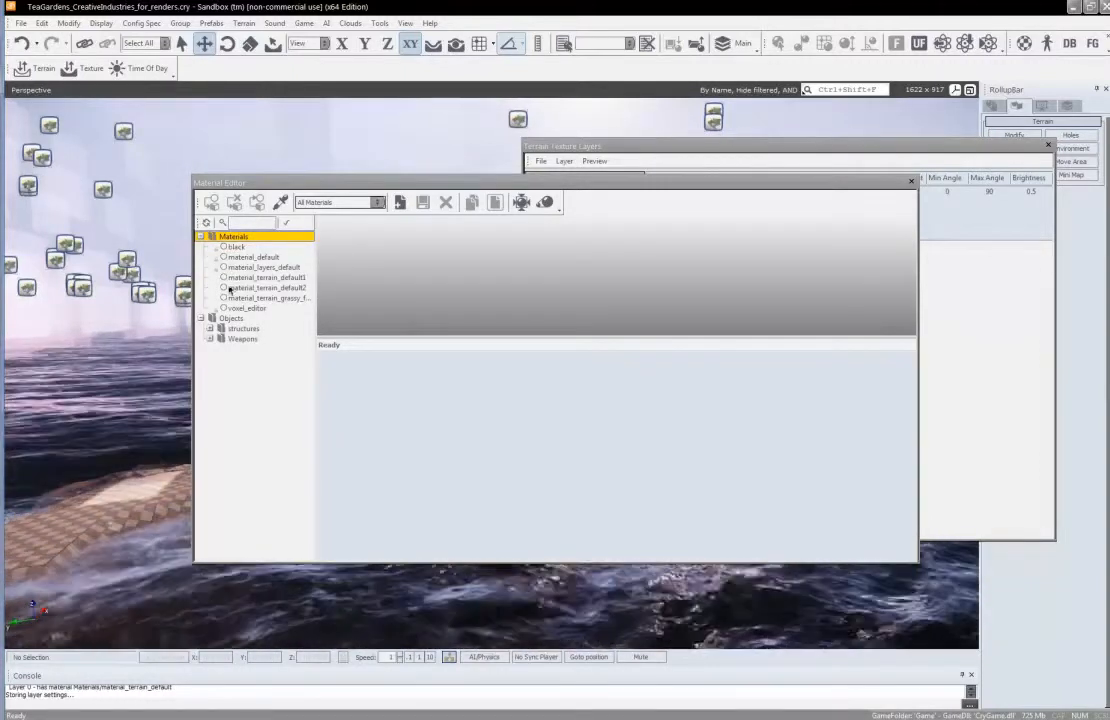
pyautogui.click(205, 222)
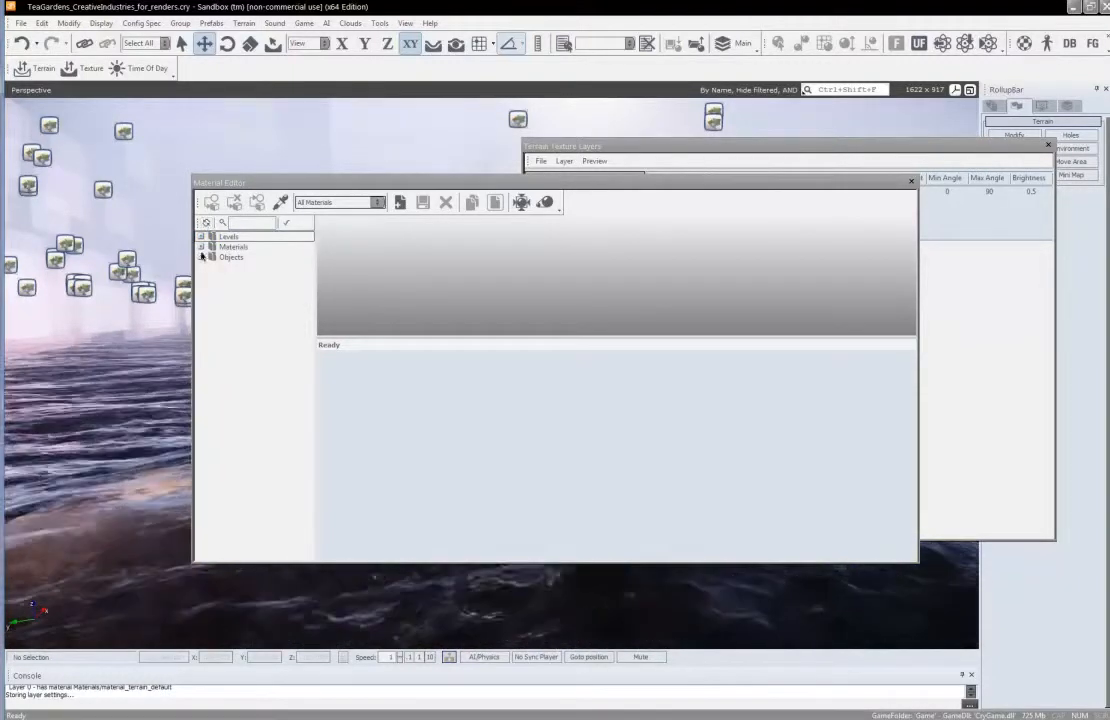
pyautogui.click(200, 247)
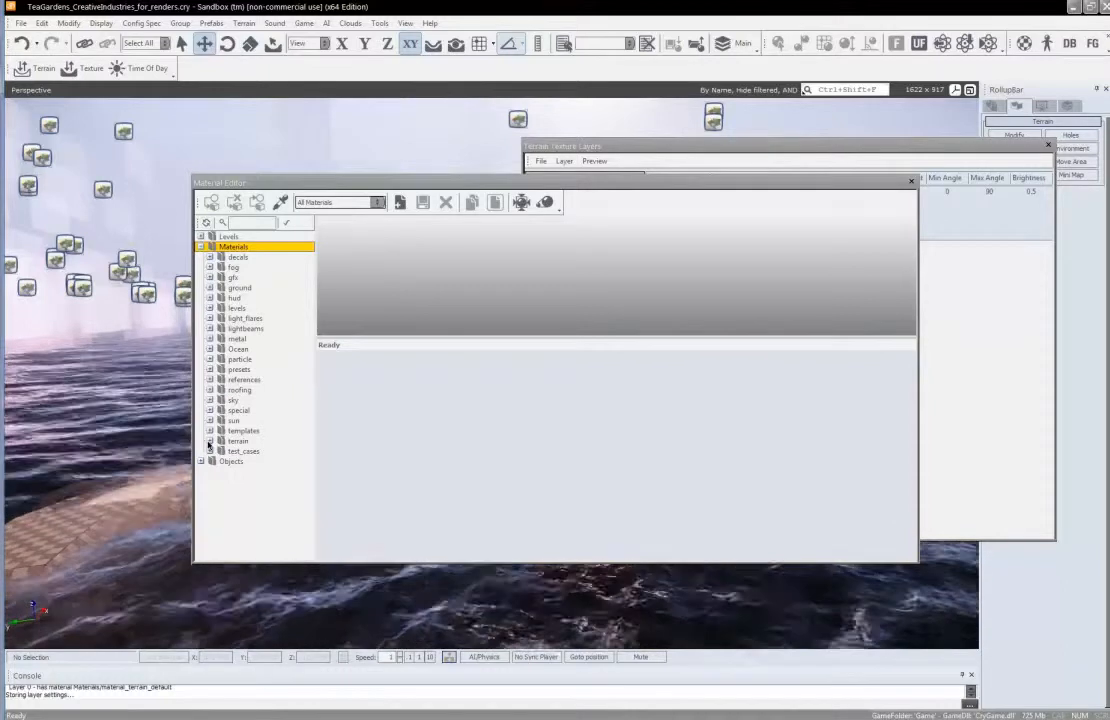
pyautogui.click(209, 441)
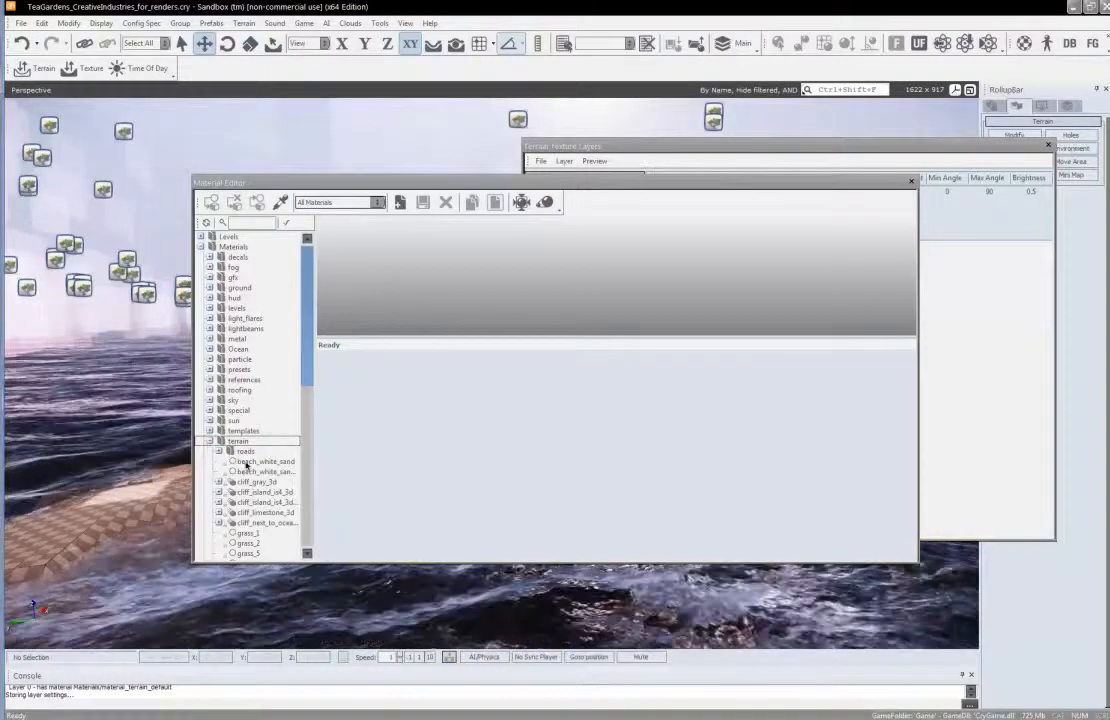
pyautogui.click(252, 462)
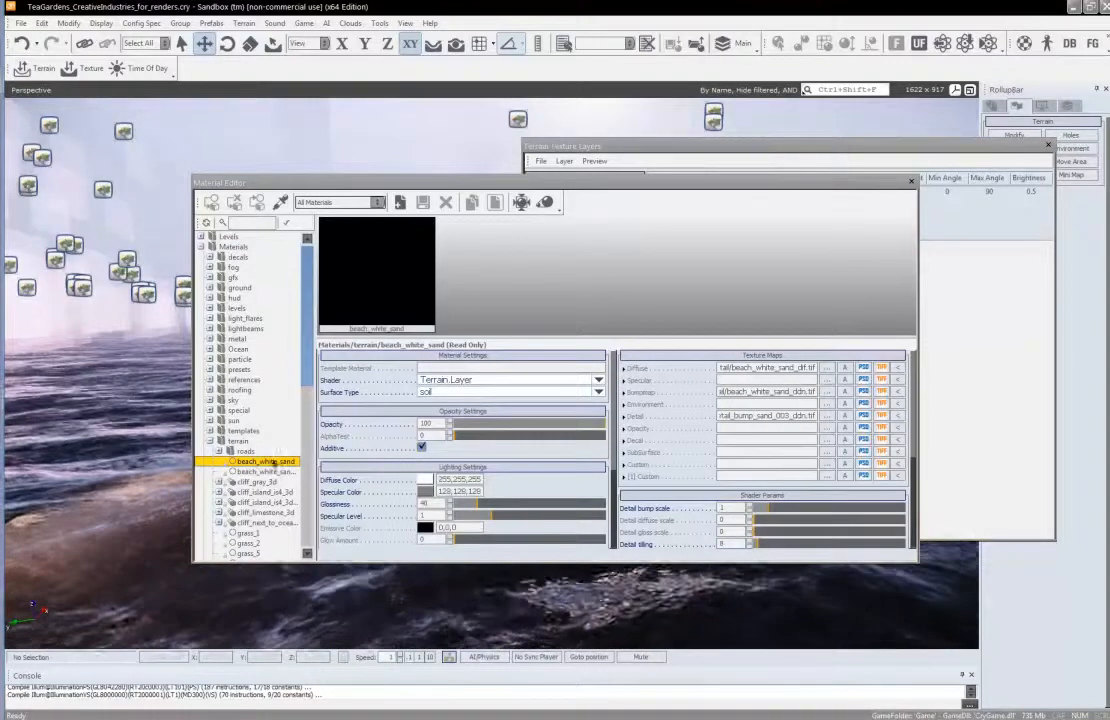
# Assign the beach_white_sand material to the Default terrain layer, close the Material Editor and check the island's surface
pyautogui.click(968, 308)
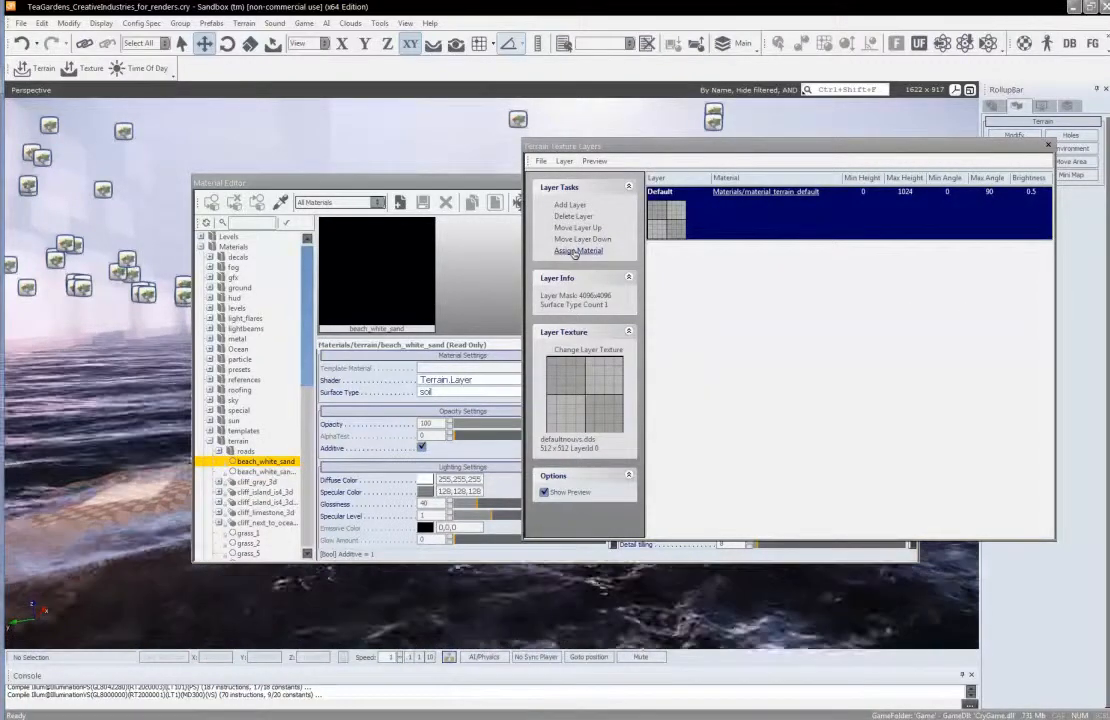
pyautogui.click(577, 251)
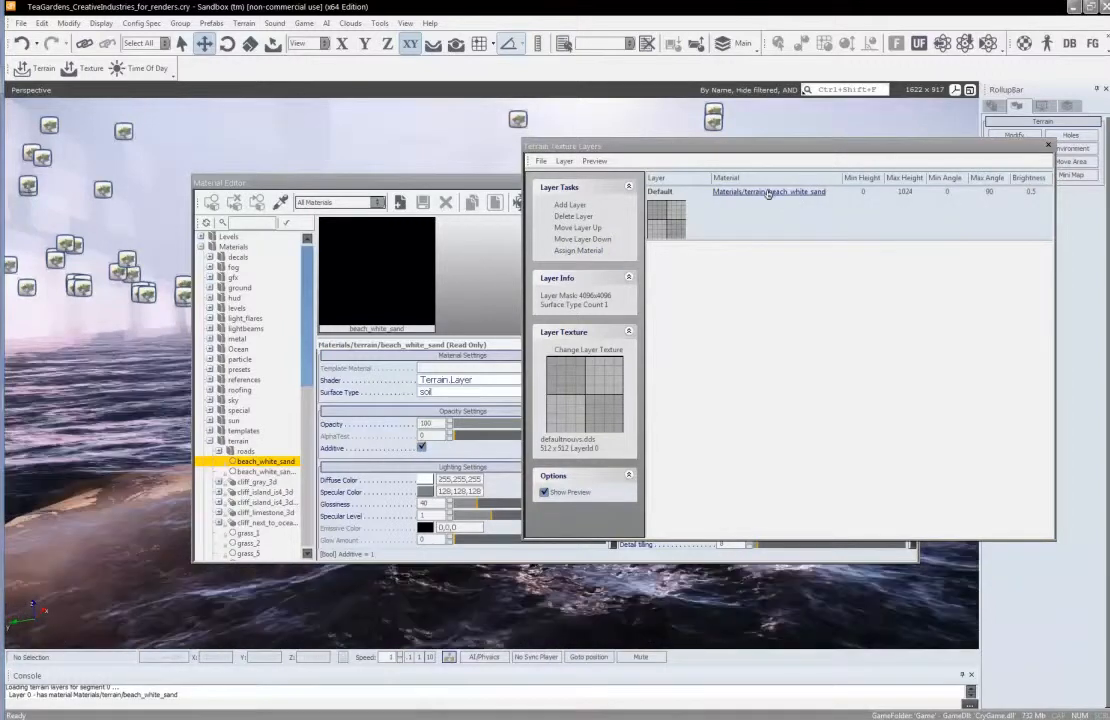
pyautogui.click(748, 194)
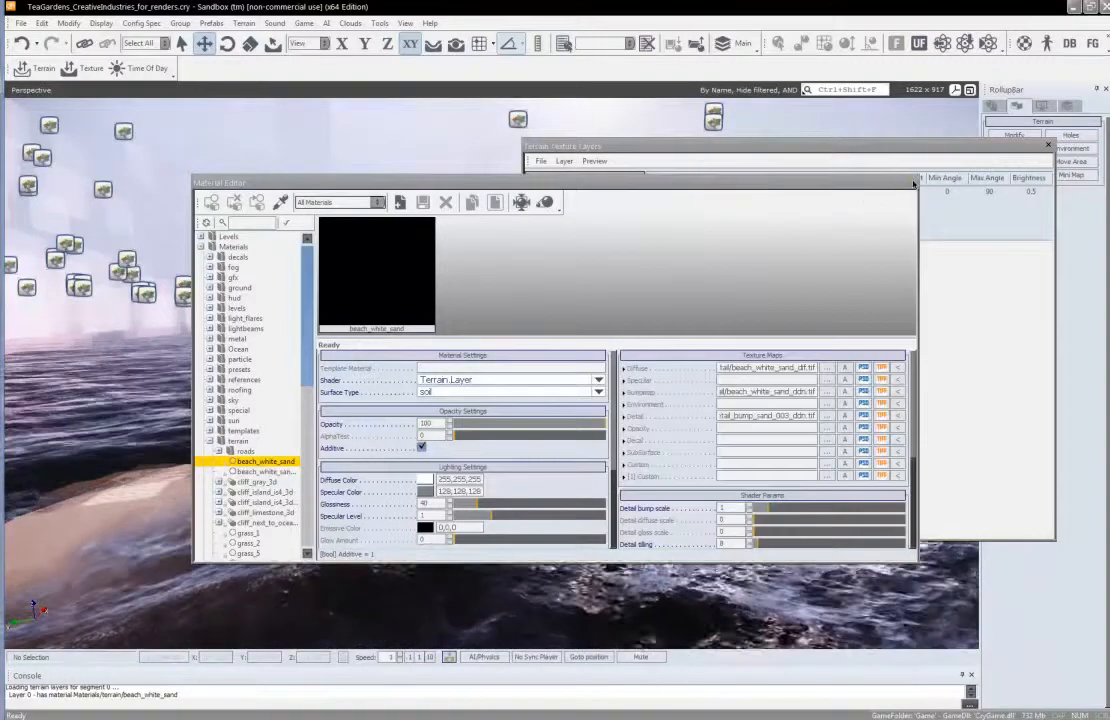
pyautogui.click(911, 183)
pyautogui.moveTo(486, 382); pyautogui.dragTo(487, 383, button='right')
pyautogui.press('w')
pyautogui.press('s')
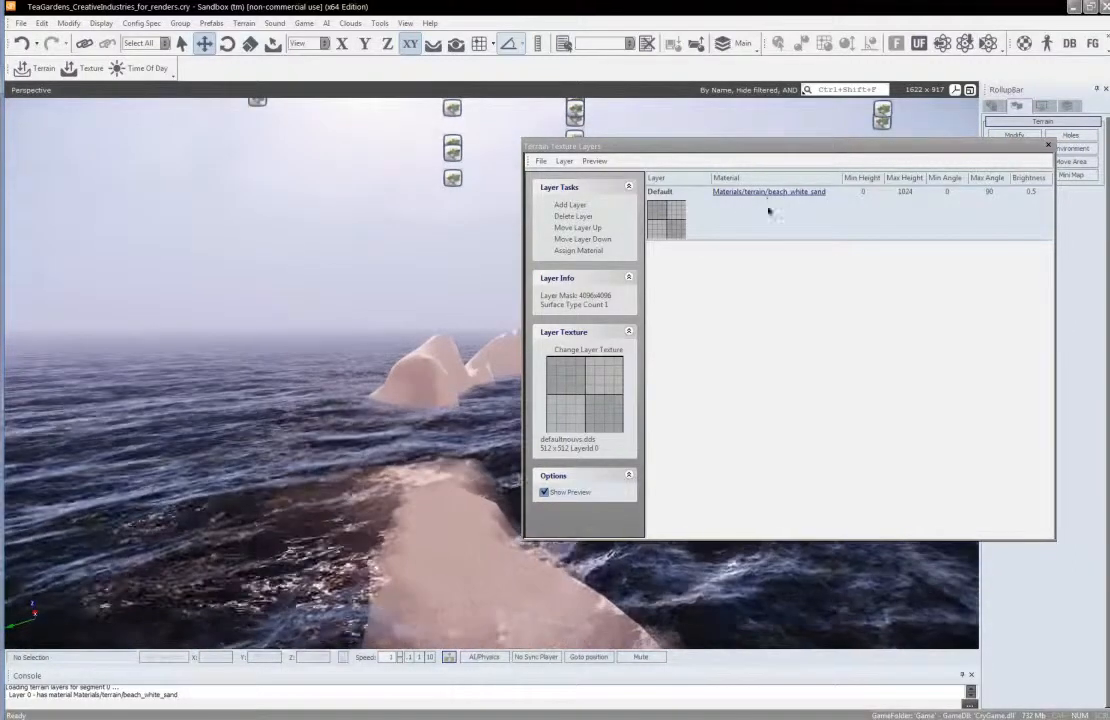
# Reopen the Material Editor from the Default layer, refresh its list and assign Materials/terrain/grass_1 to that layer
pyautogui.click(768, 193)
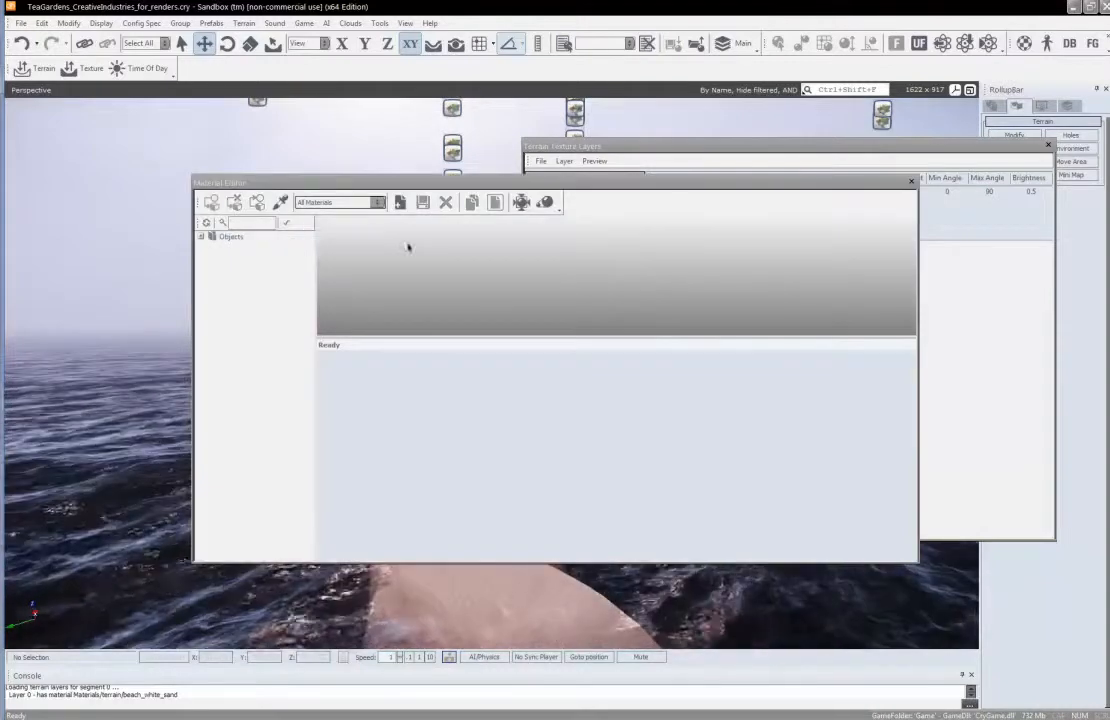
pyautogui.moveTo(253, 182); pyautogui.dragTo(207, 184)
pyautogui.moveTo(286, 187); pyautogui.dragTo(252, 192)
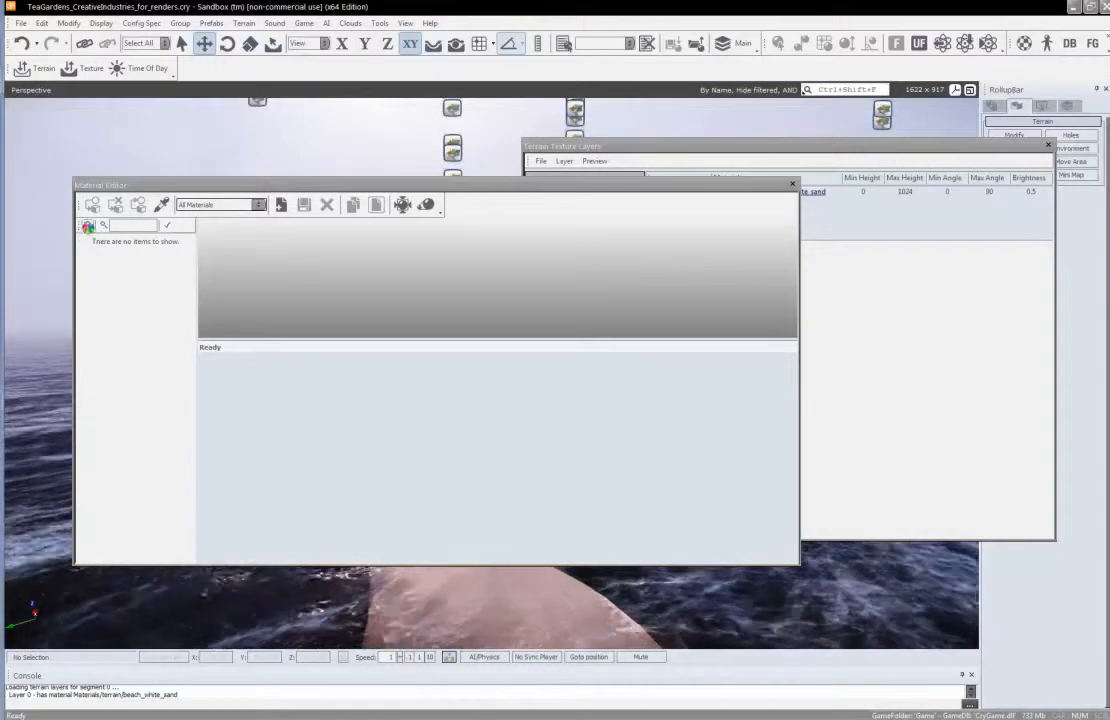
pyautogui.click(87, 225)
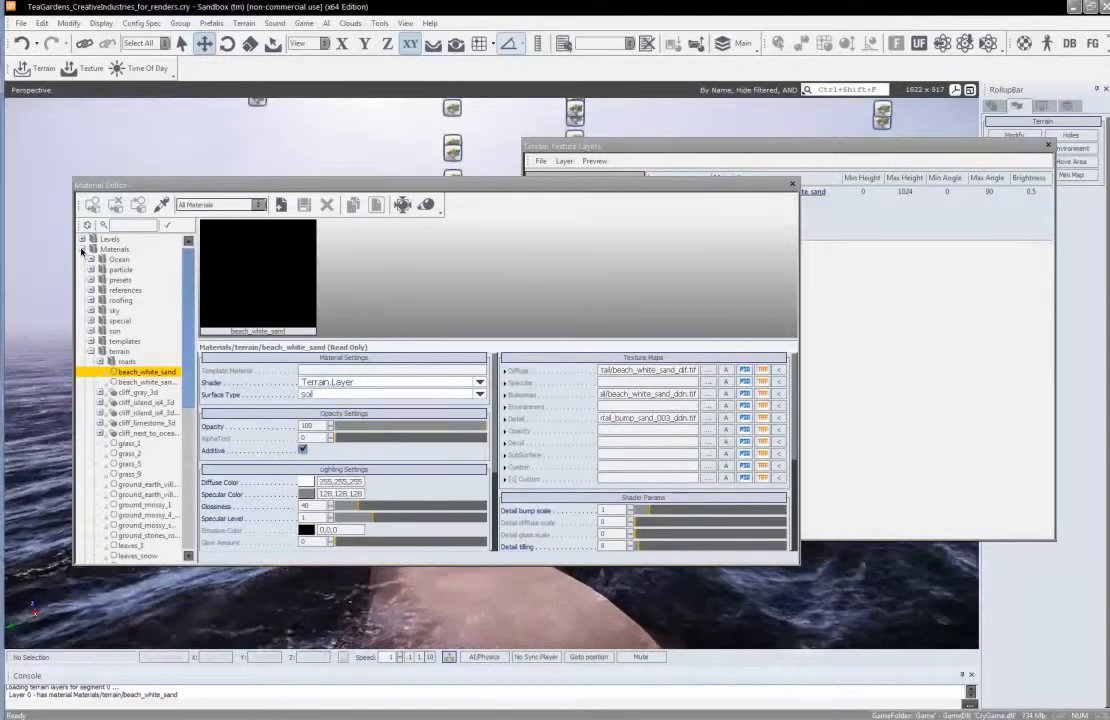
pyautogui.click(127, 444)
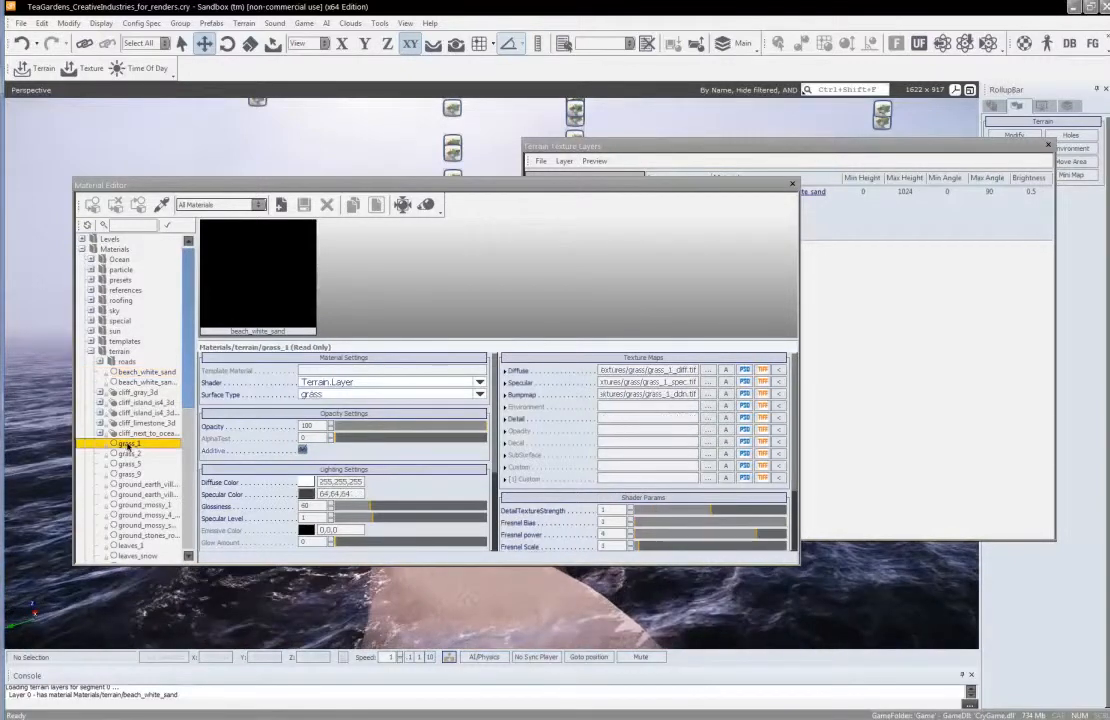
pyautogui.click(868, 318)
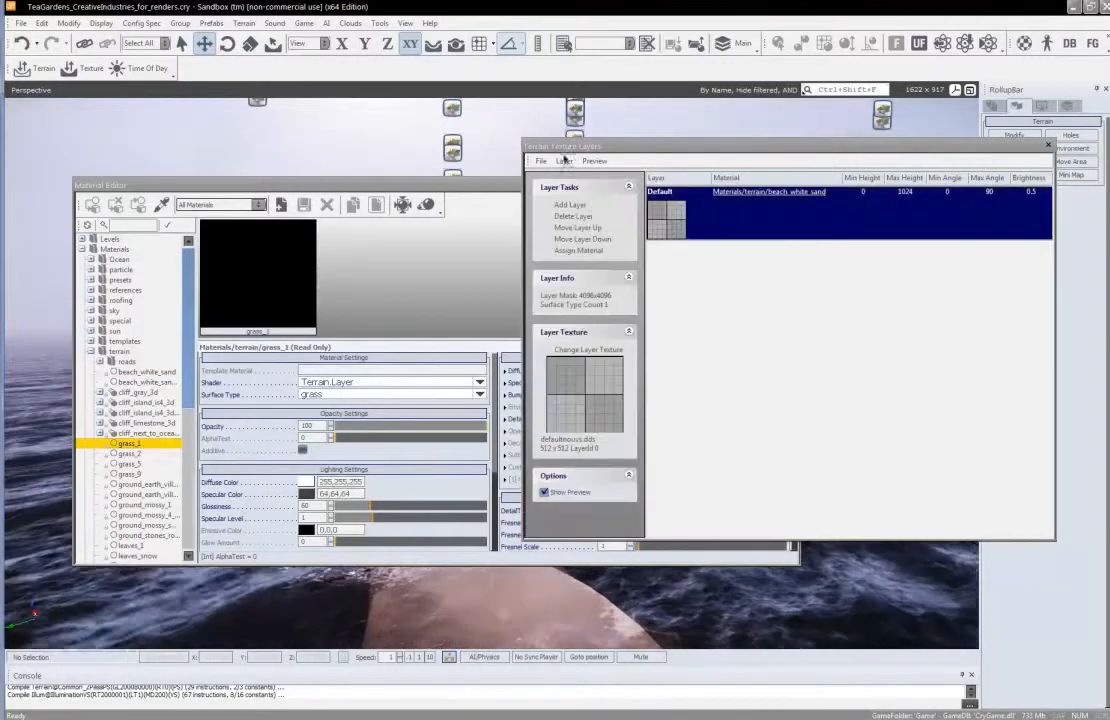
pyautogui.click(566, 251)
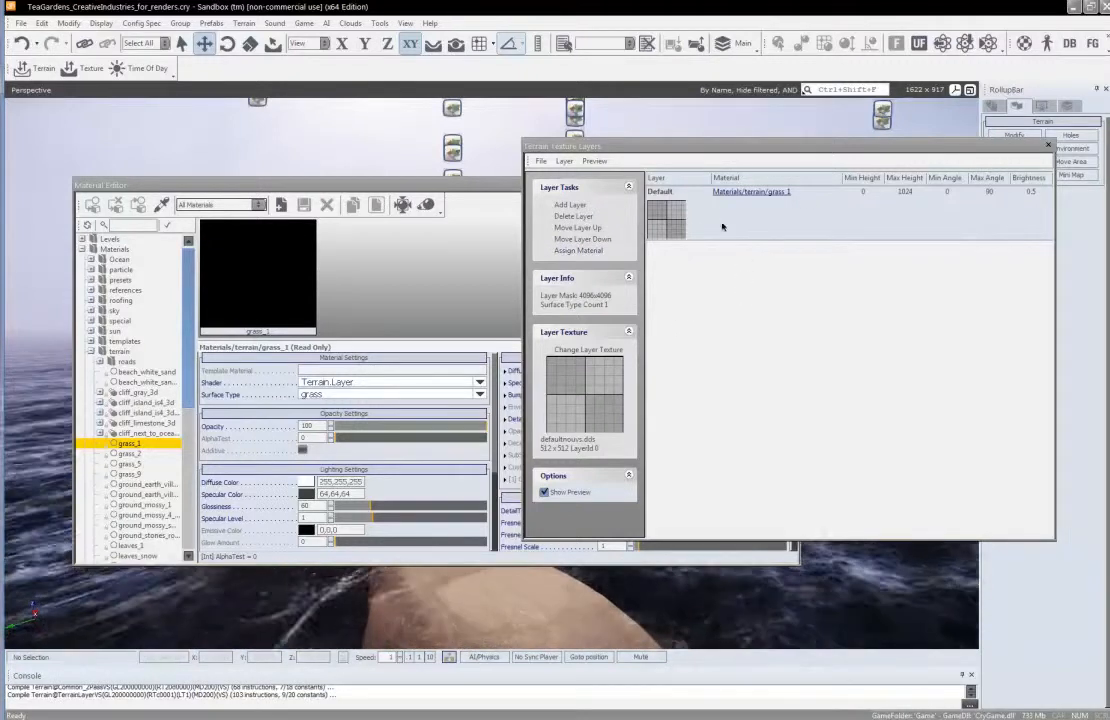
# Close the terrain texture layers and Material Editor windows and activate the Layer Painter
pyautogui.click(1051, 147)
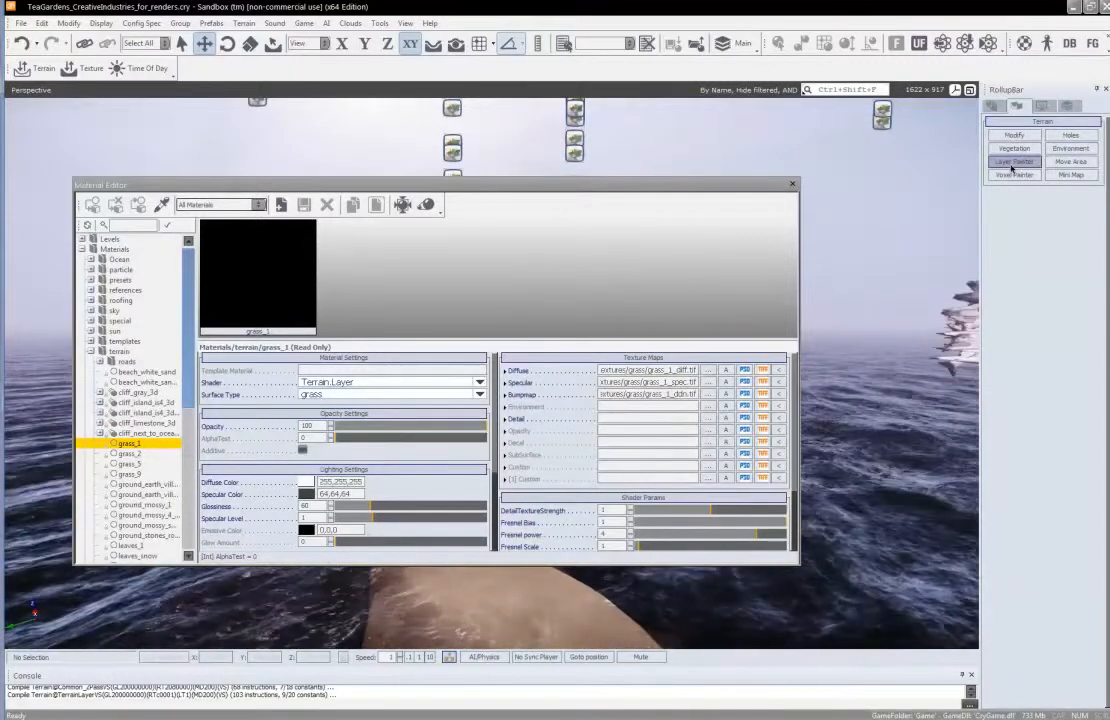
pyautogui.click(1014, 162)
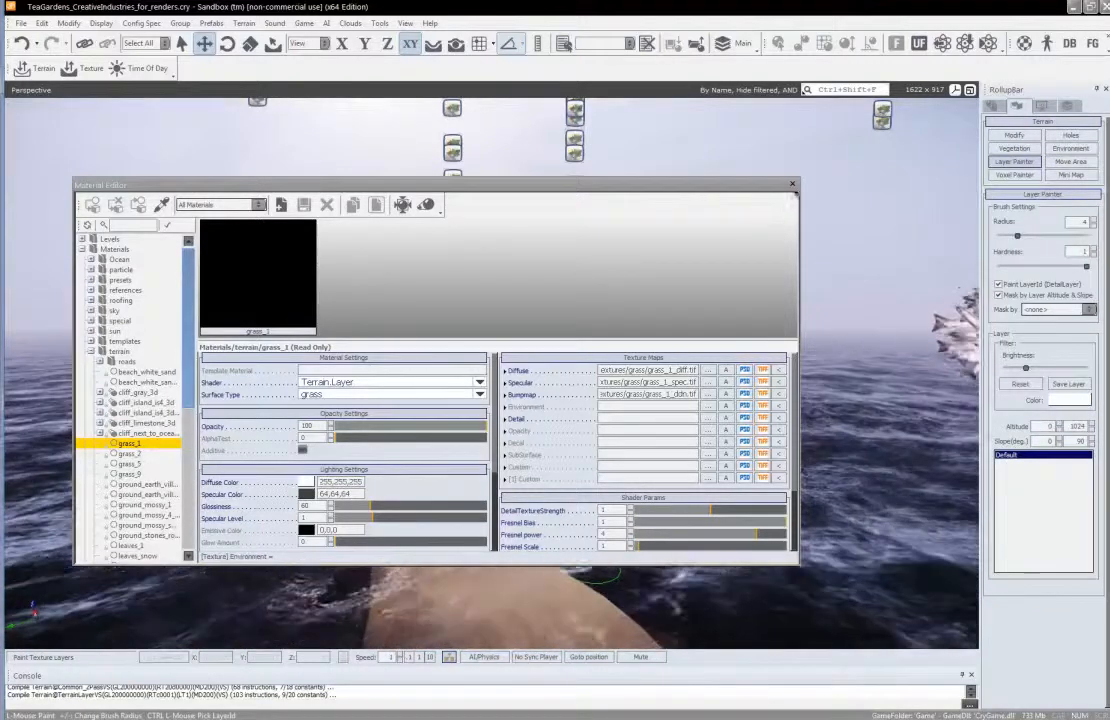
pyautogui.click(796, 186)
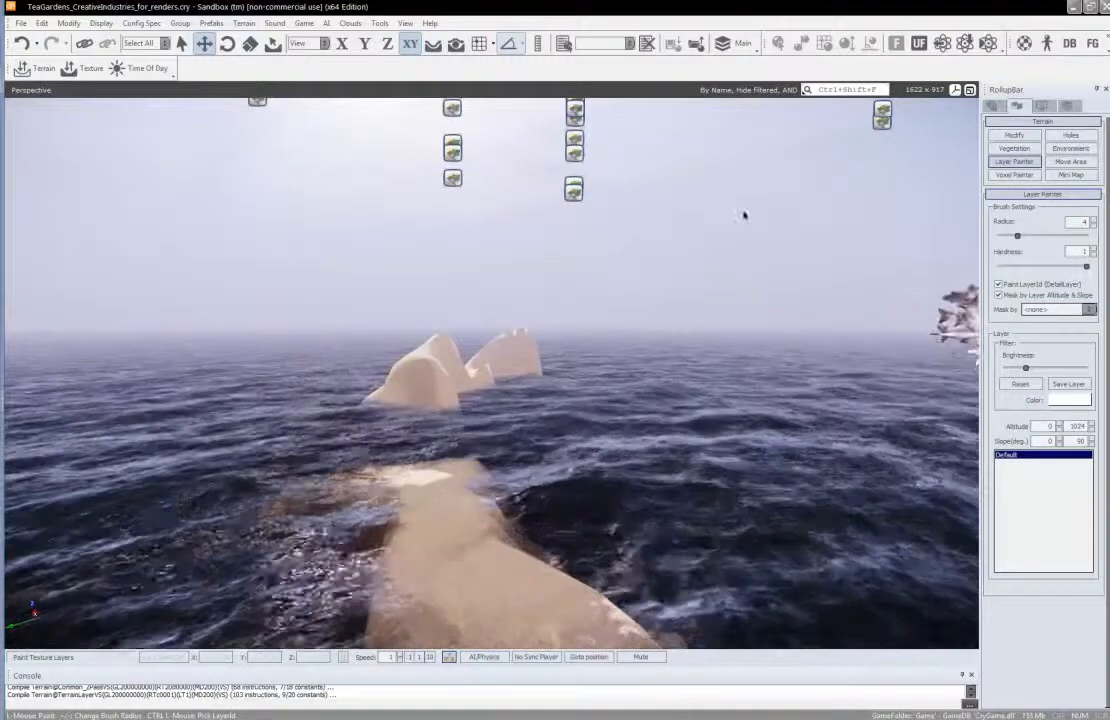
# Add a second terrain texture layer below Default, select it and close the texture layers window
pyautogui.click(244, 22)
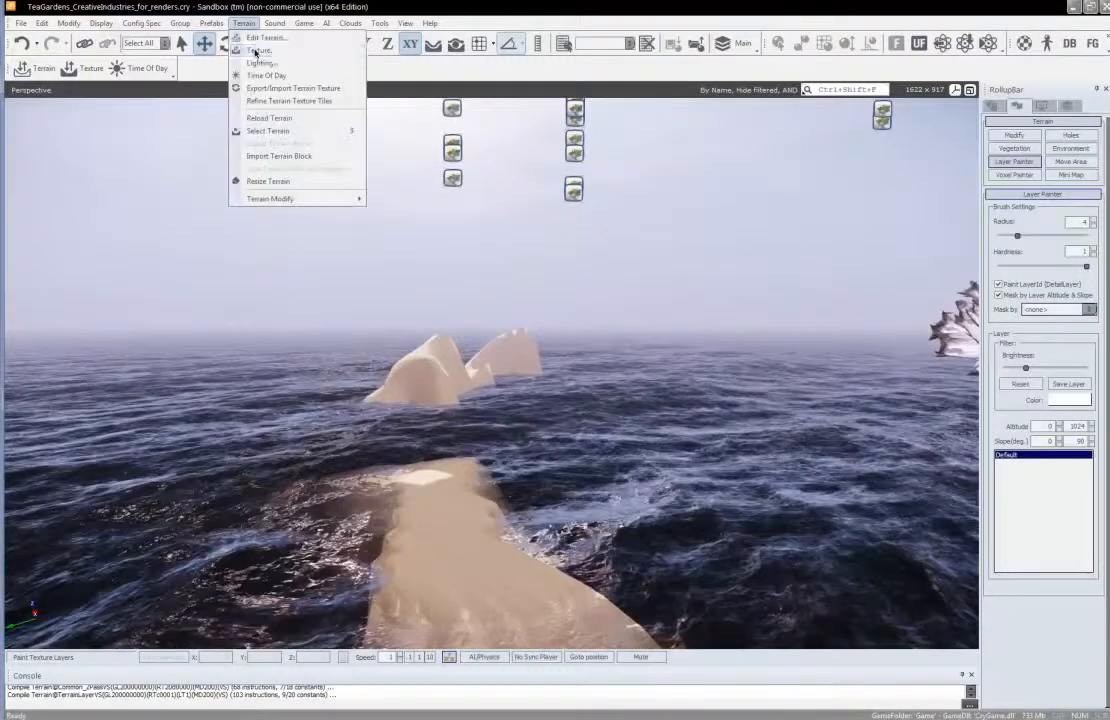
pyautogui.click(257, 51)
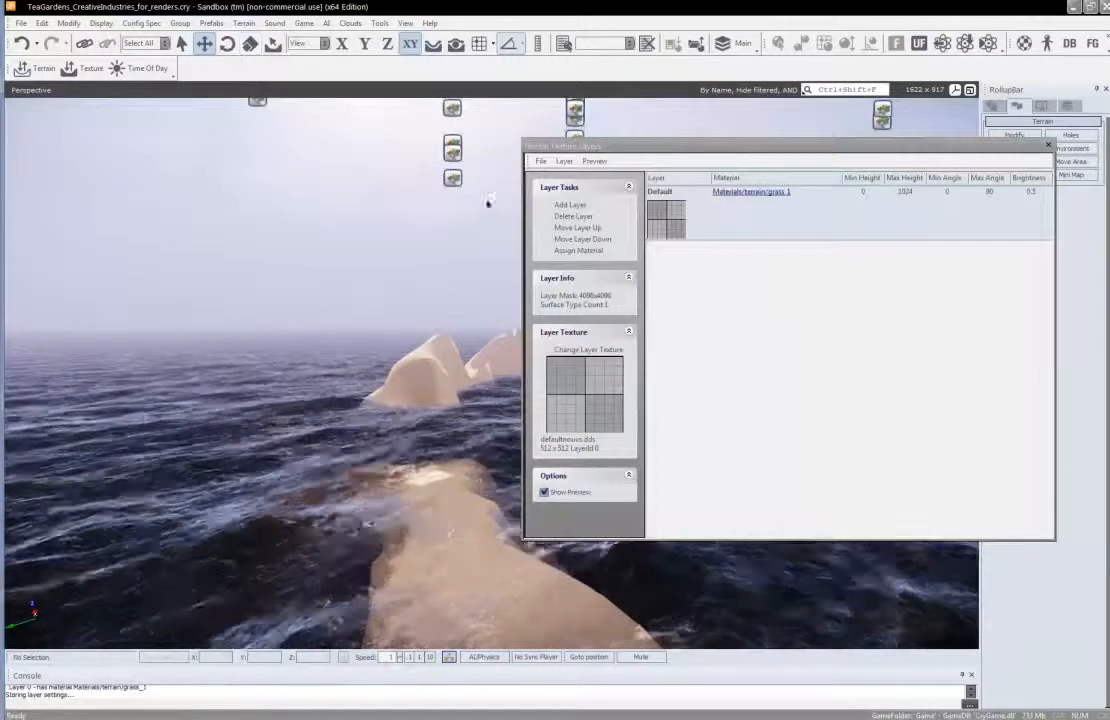
pyautogui.click(736, 226)
pyautogui.click(566, 205)
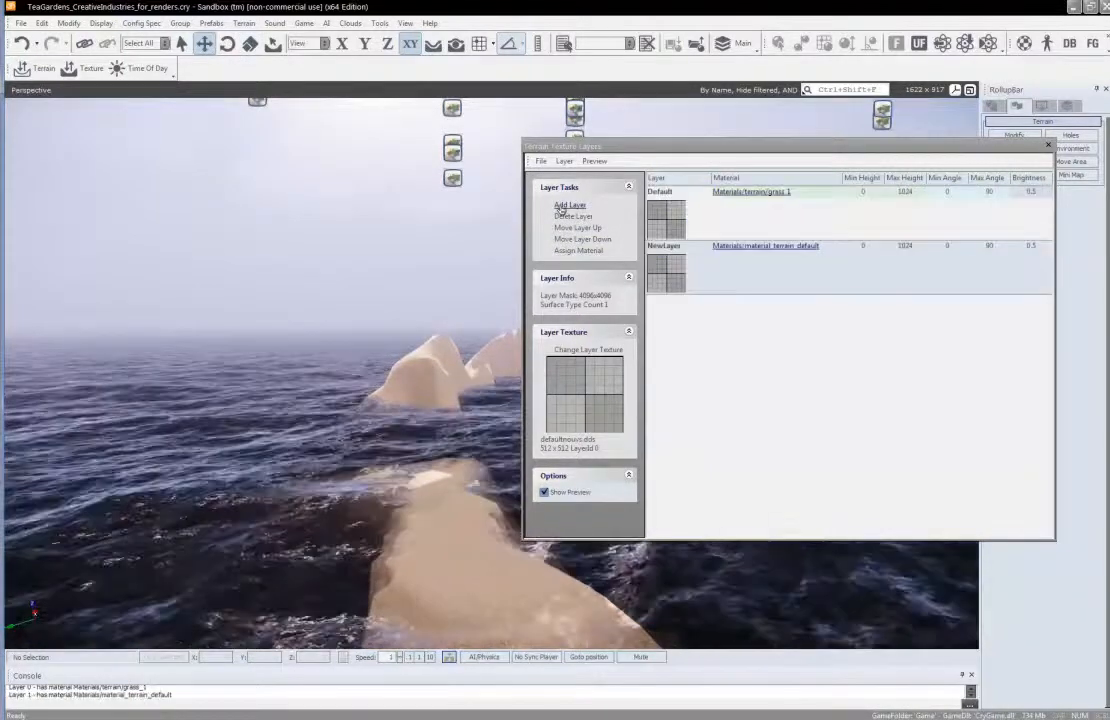
pyautogui.click(784, 253)
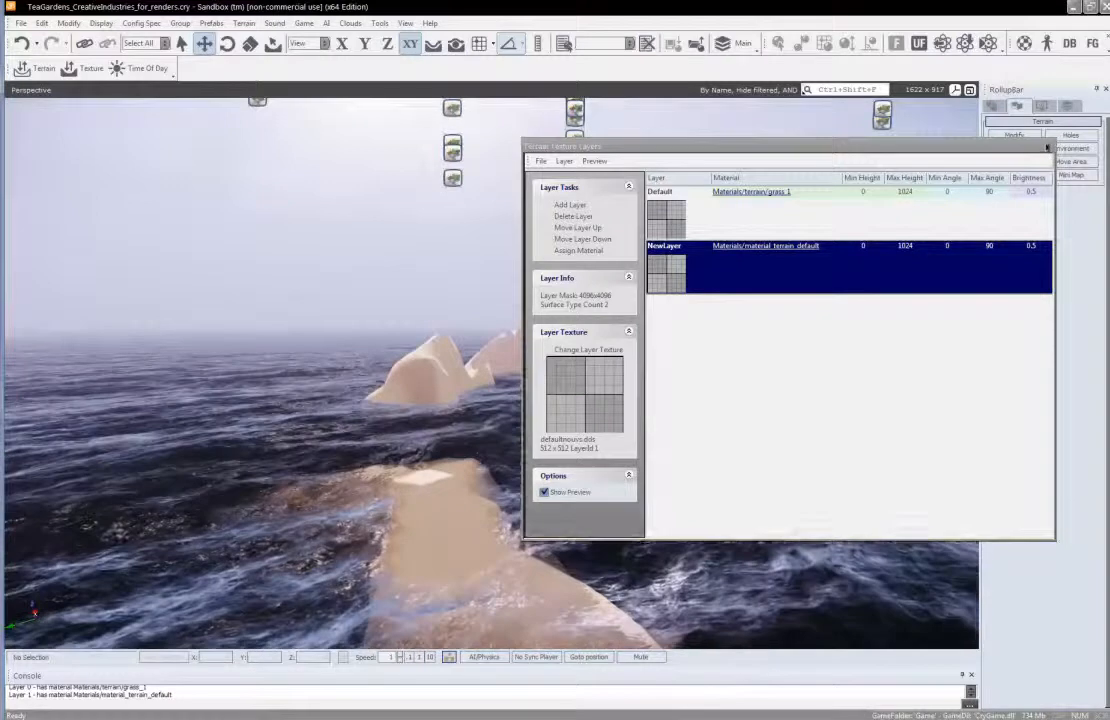
pyautogui.click(1050, 148)
# Activate the Layer Painter for the added layer and set its brush to radius 3.0902 and hardness 0.25
pyautogui.click(1012, 162)
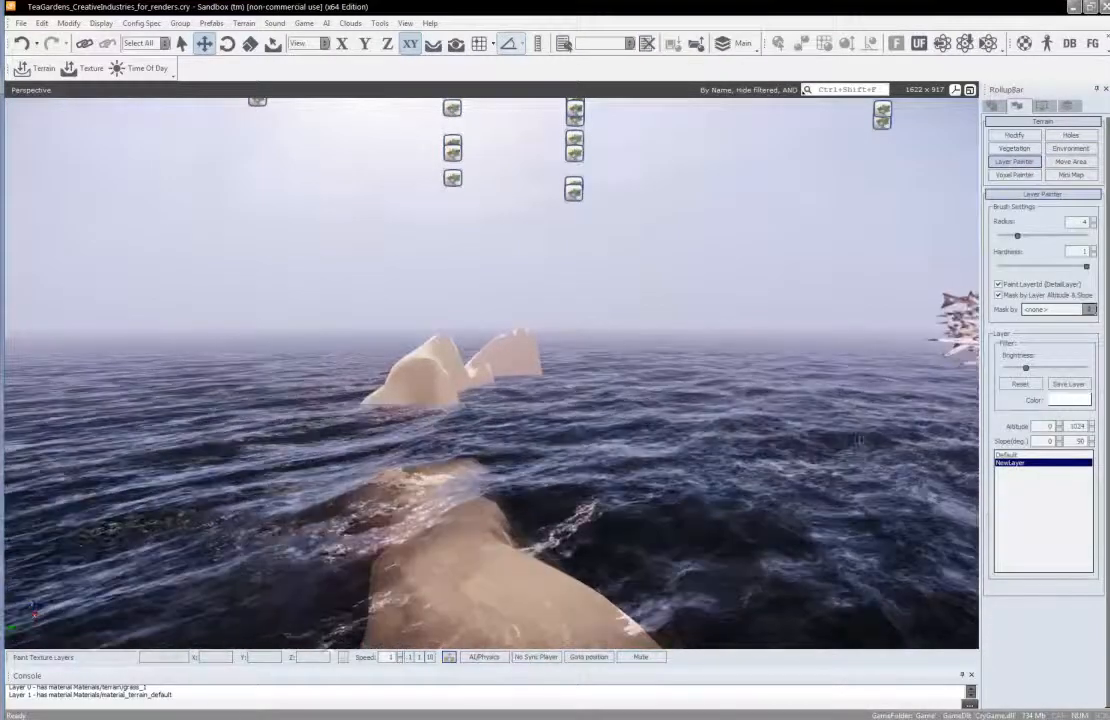
pyautogui.moveTo(485, 579)
pyautogui.mouseDown()
pyautogui.moveTo(464, 545)
pyautogui.moveTo(508, 566)
pyautogui.mouseUp()
pyautogui.moveTo(508, 566)
pyautogui.mouseDown(button='right')
pyautogui.moveTo(530, 567)
pyautogui.moveTo(478, 529)
pyautogui.moveTo(515, 573)
pyautogui.moveTo(508, 566)
pyautogui.mouseUp(button='right')
pyautogui.press('w')
pyautogui.press('s')
pyautogui.press('w')
pyautogui.press('d')
pyautogui.moveTo(647, 483); pyautogui.dragTo(653, 490, button='right')
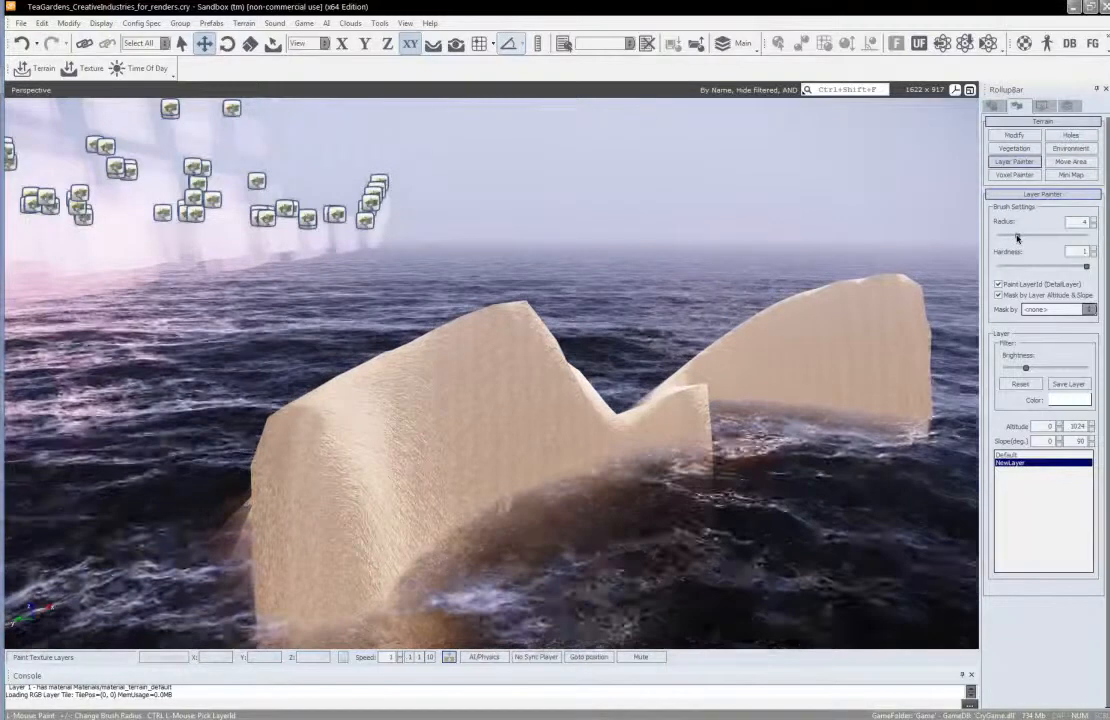
pyautogui.moveTo(1017, 237); pyautogui.dragTo(1014, 236)
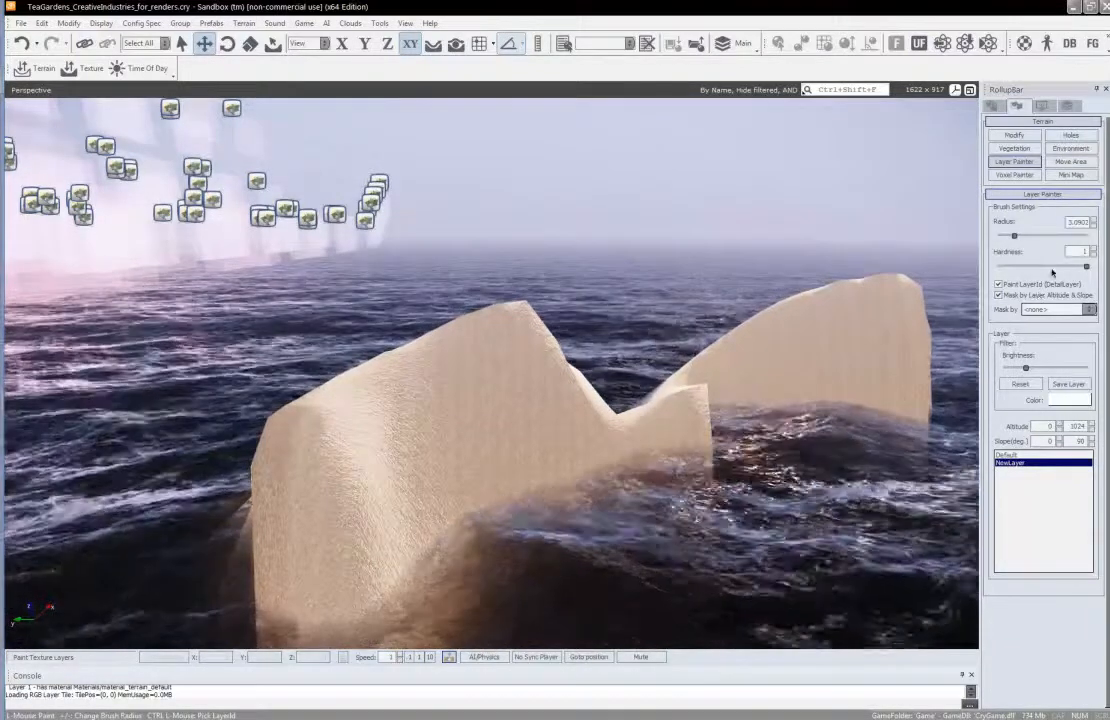
pyautogui.moveTo(1086, 266); pyautogui.dragTo(1021, 267)
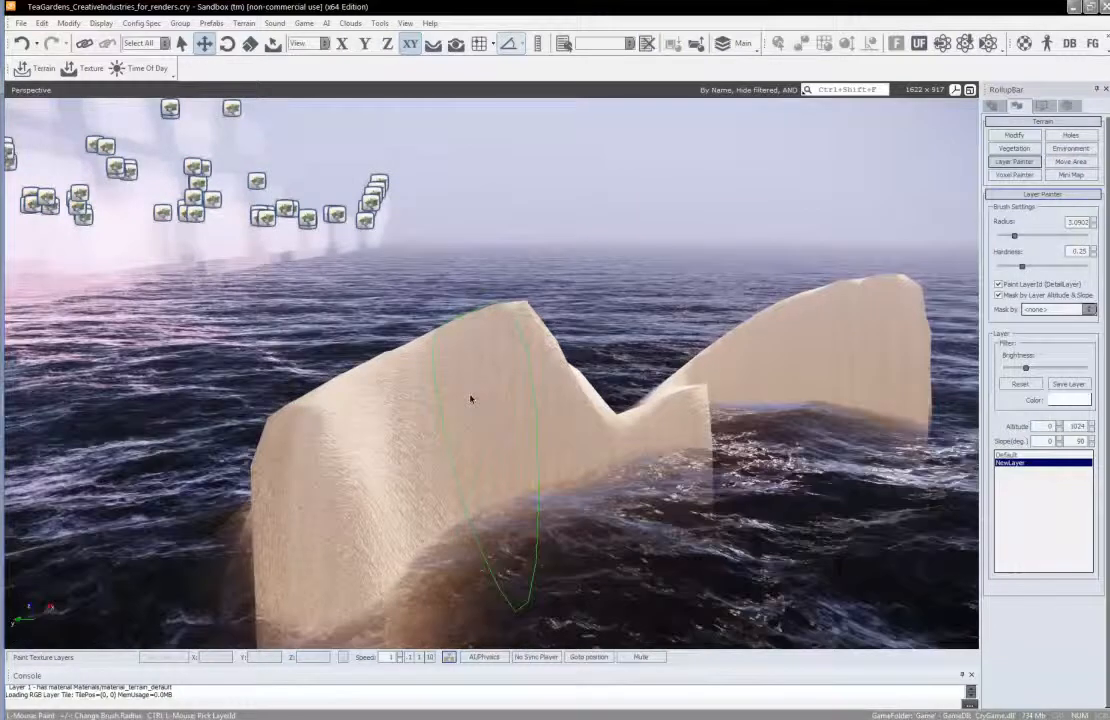
# Paint the added layer across the steep upper flank of the nearer hill and inspect the blended edges from several distances
pyautogui.moveTo(456, 396)
pyautogui.mouseDown()
pyautogui.moveTo(384, 448)
pyautogui.moveTo(345, 400)
pyautogui.moveTo(508, 339)
pyautogui.moveTo(460, 360)
pyautogui.moveTo(364, 458)
pyautogui.moveTo(354, 437)
pyautogui.moveTo(384, 354)
pyautogui.moveTo(480, 340)
pyautogui.moveTo(543, 408)
pyautogui.moveTo(529, 404)
pyautogui.mouseUp()
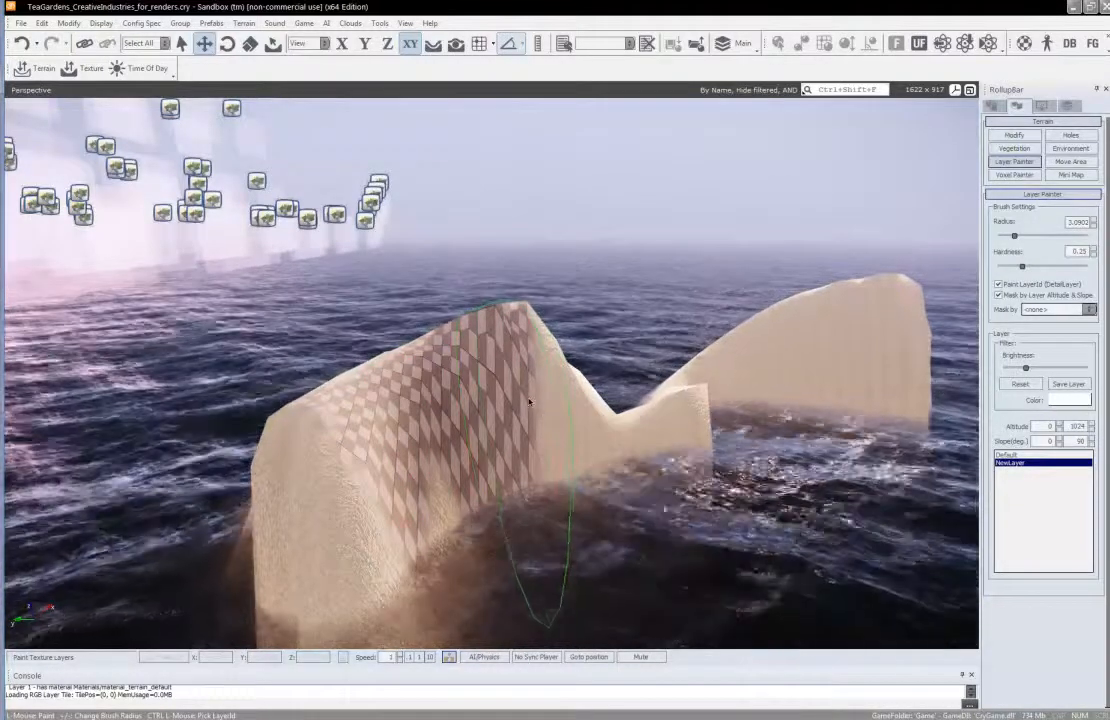
pyautogui.moveTo(528, 403); pyautogui.dragTo(529, 402, button='right')
pyautogui.press('d')
pyautogui.press('a')
pyautogui.moveTo(529, 402); pyautogui.dragTo(530, 402)
pyautogui.press('w')
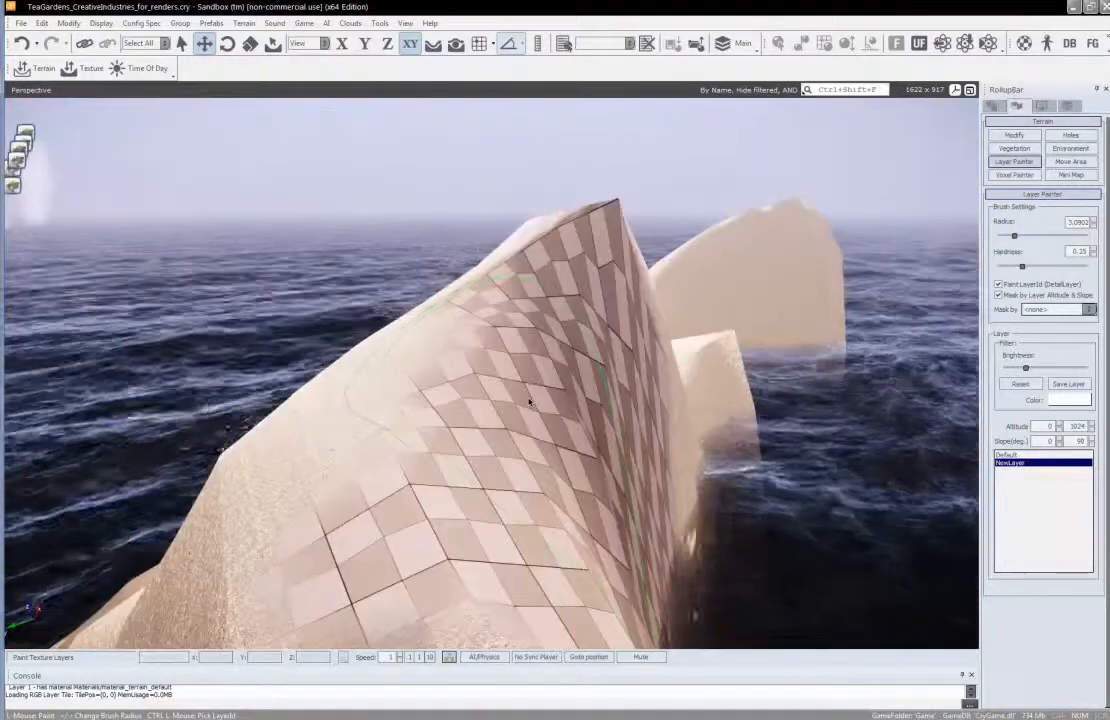
pyautogui.press('s')
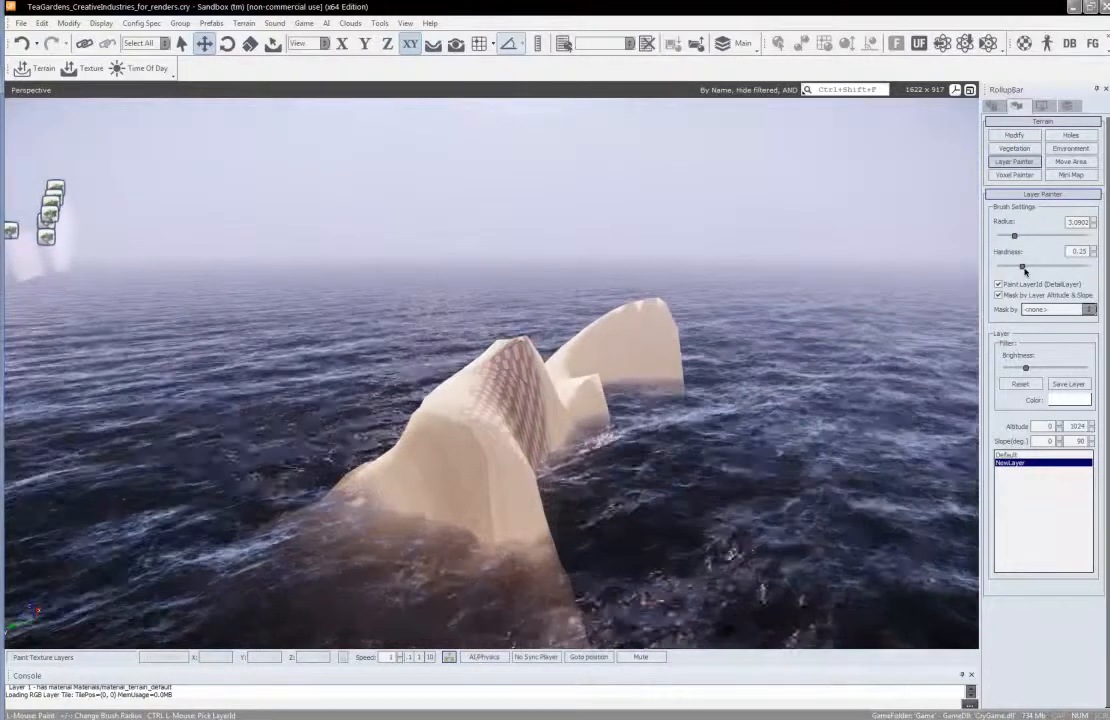